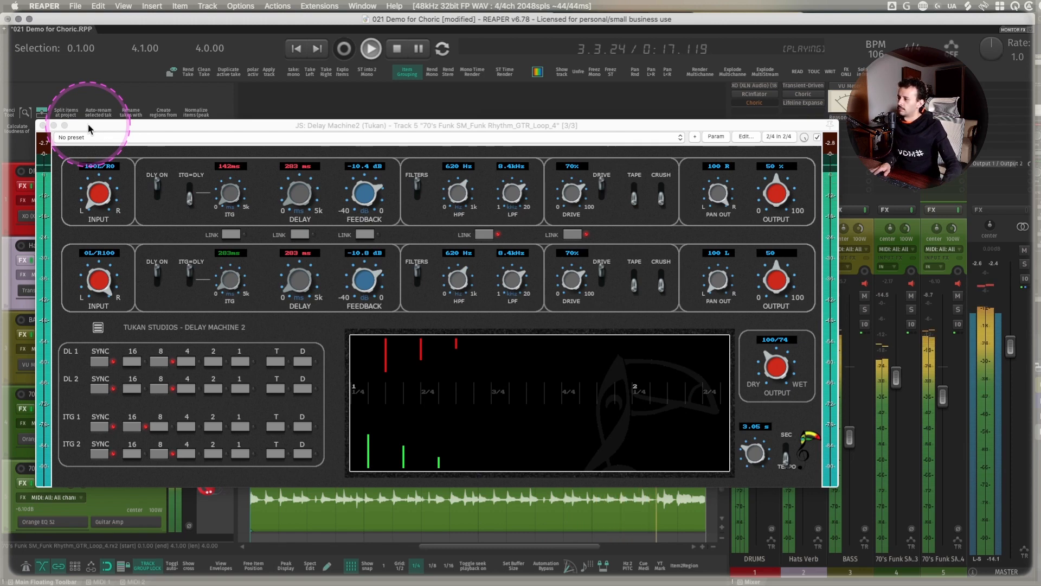
- Stop playback with the Delay Machine2 window closed, and rebalance the mix by lowering tracks 1 to 4 and raising track 5
key(space)
click(42, 126)
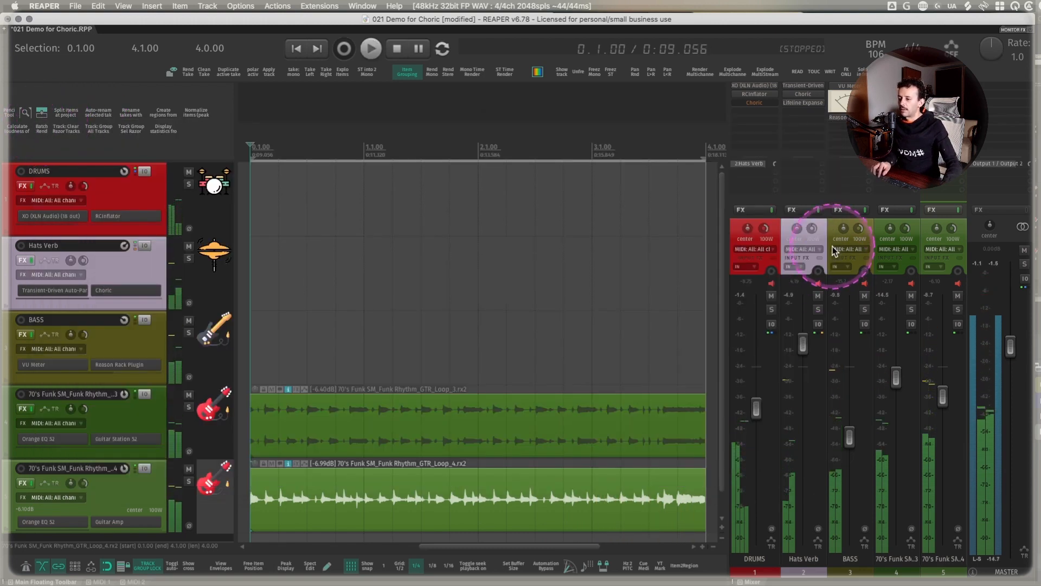
click(778, 236)
shift+click(916, 236)
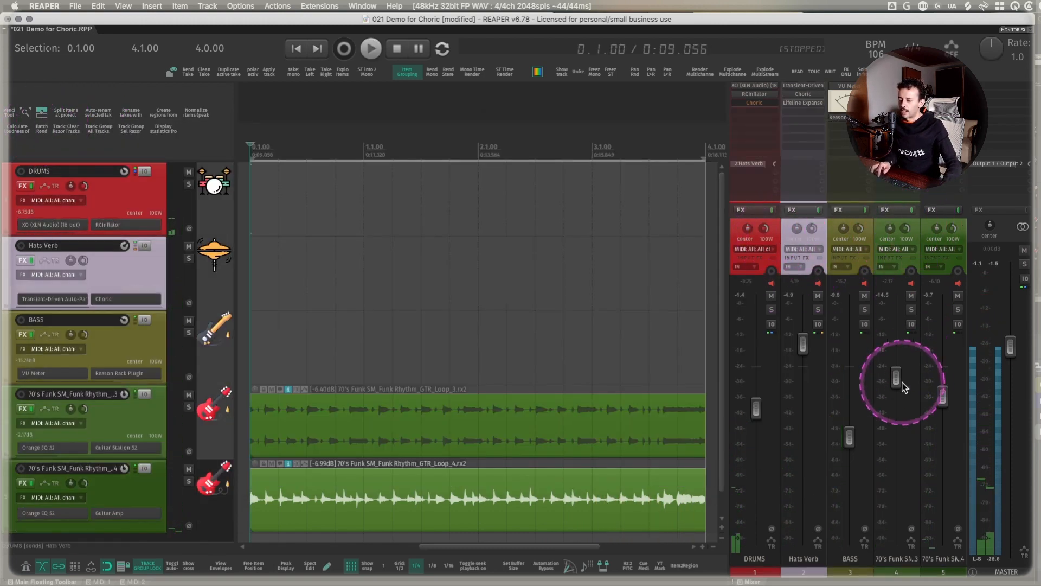
drag(896, 379, 945, 383)
- Show the Orange EQ S2 and Guitar Amp plugins on track 5, closing the Guitar Amp after viewing it
click(964, 228)
click(946, 85)
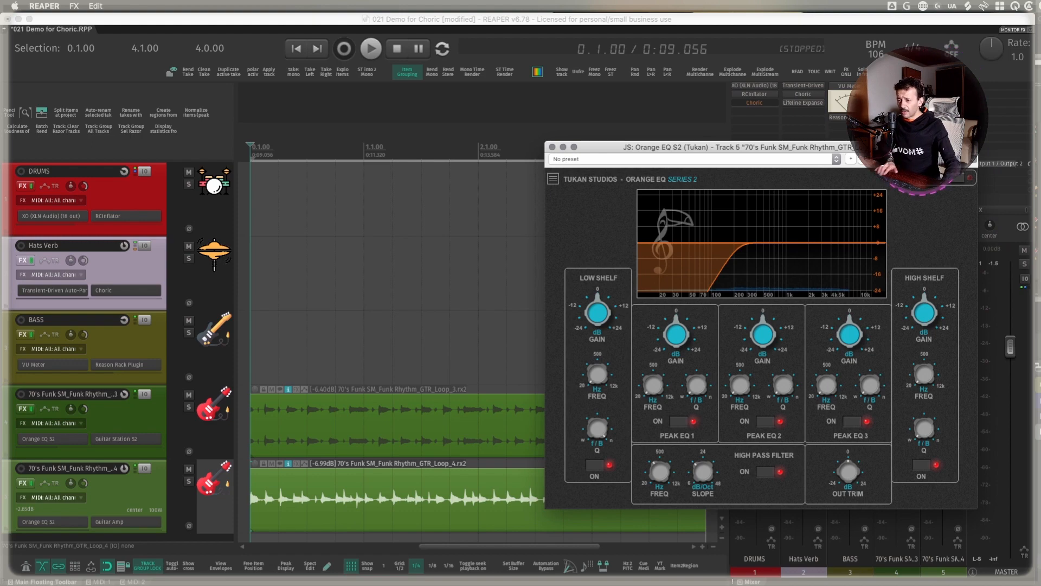
drag(926, 148, 397, 67)
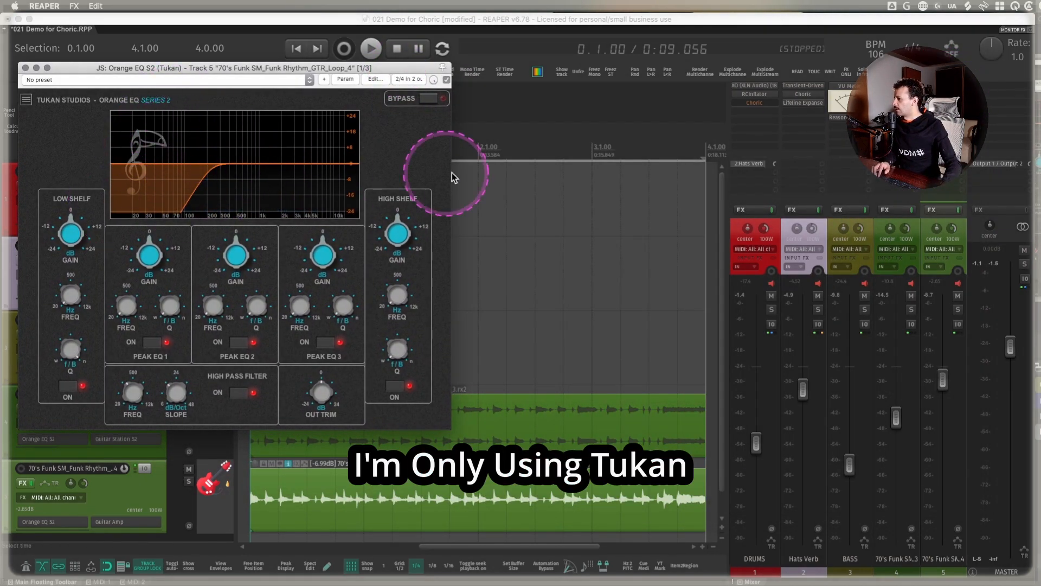
click(942, 94)
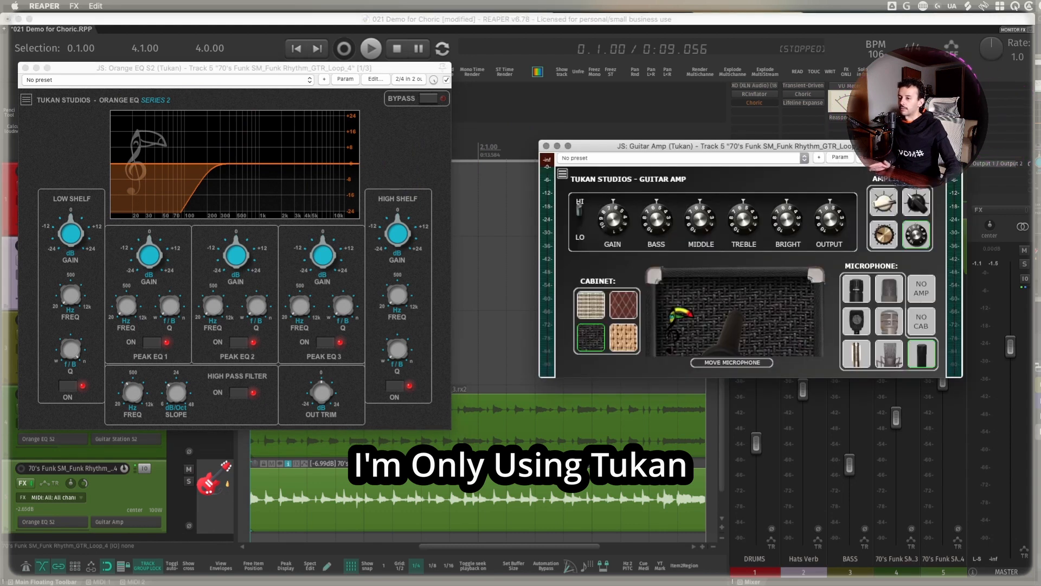
drag(854, 147, 776, 64)
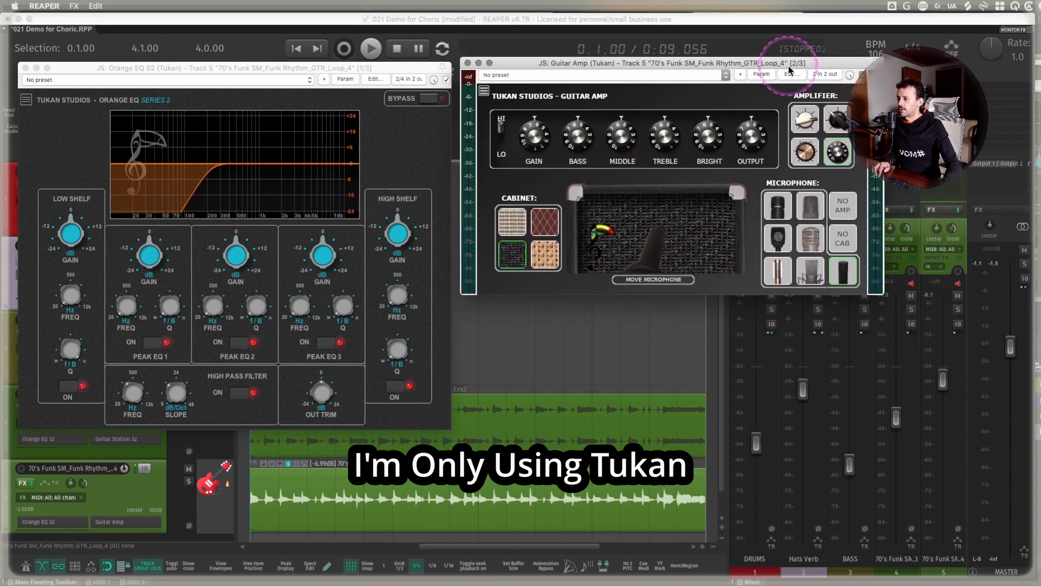
click(467, 63)
- Show Guitar Station S2 on track 4 with its amp and pedals, and close it along with the Orange EQ S2 window
click(895, 94)
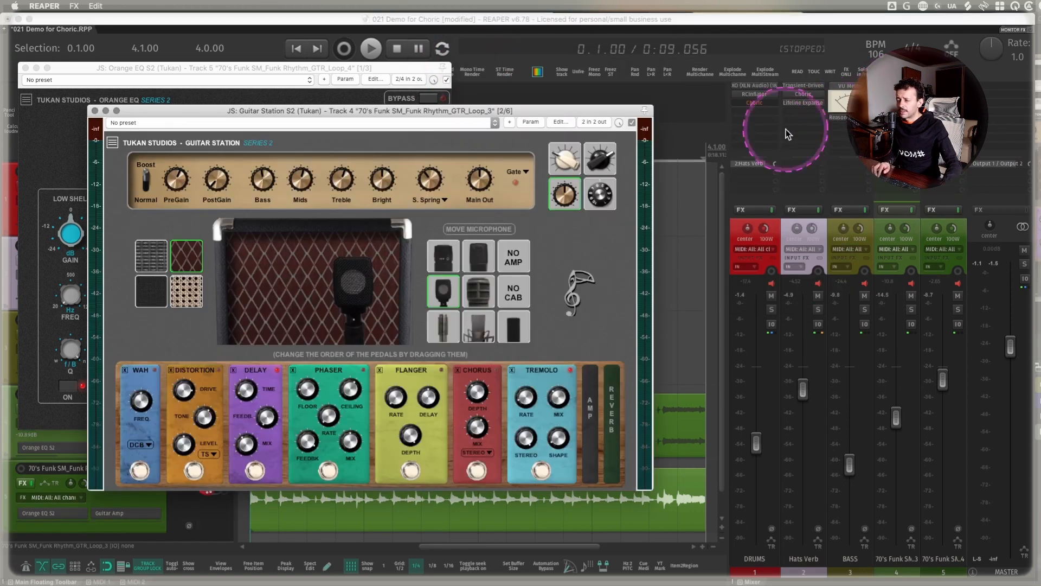
drag(558, 107, 587, 113)
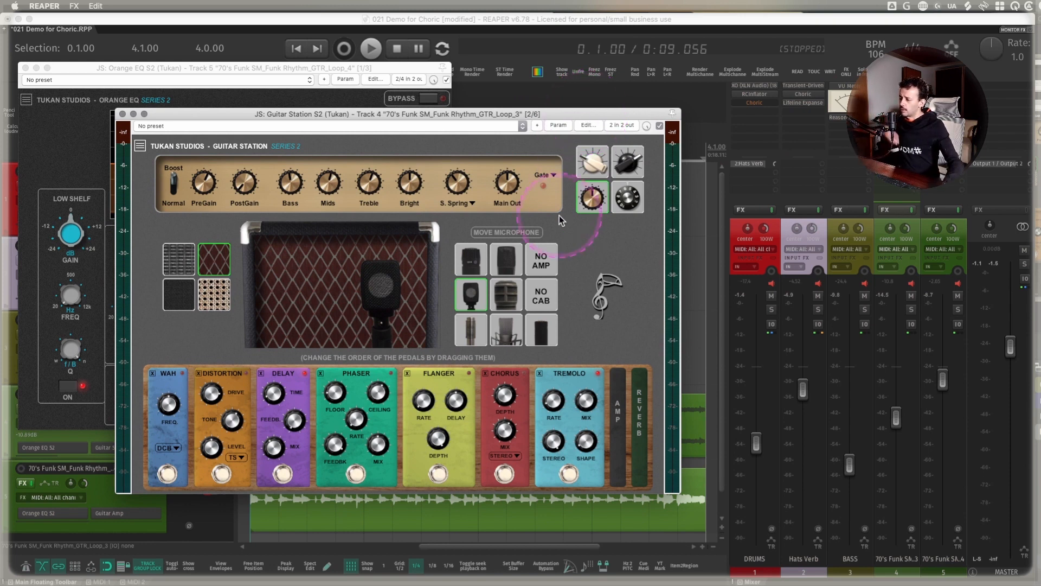
drag(361, 380, 401, 374)
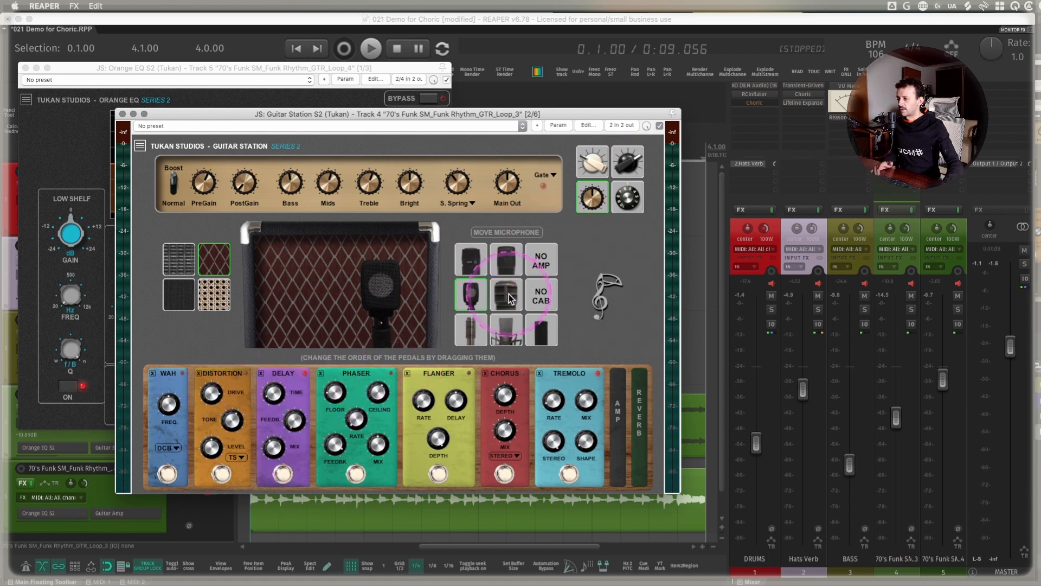
click(123, 115)
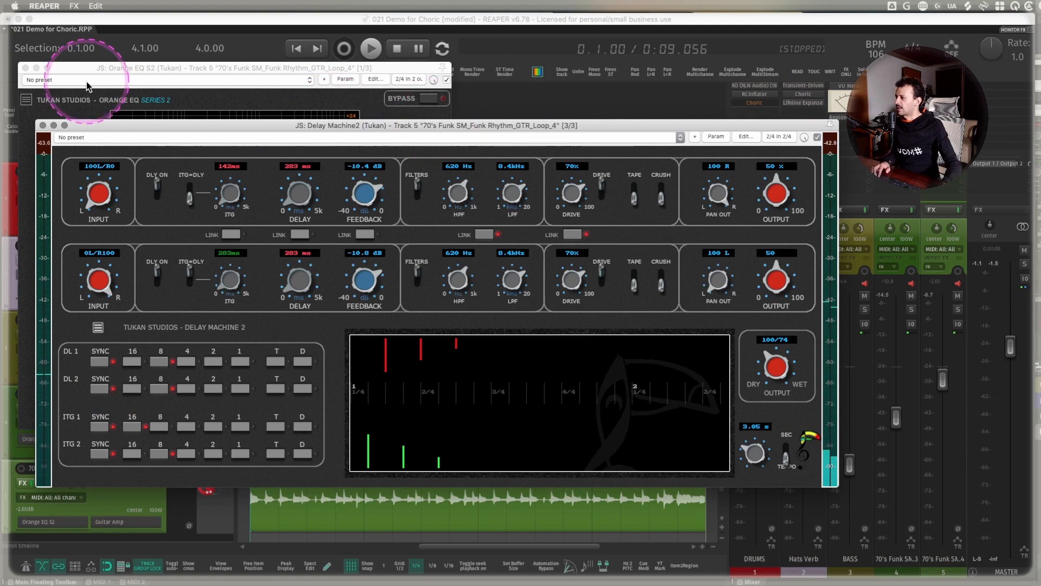
click(25, 69)
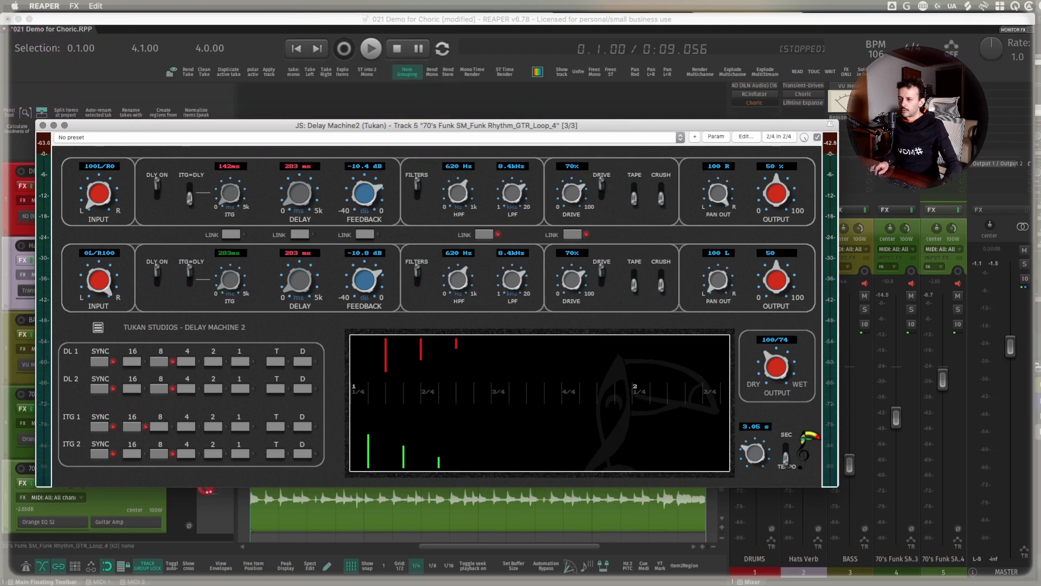
- Undo the last three changes, redo one, and move the Delay Machine2 window fully into view
key(super+z)
key(super+z)
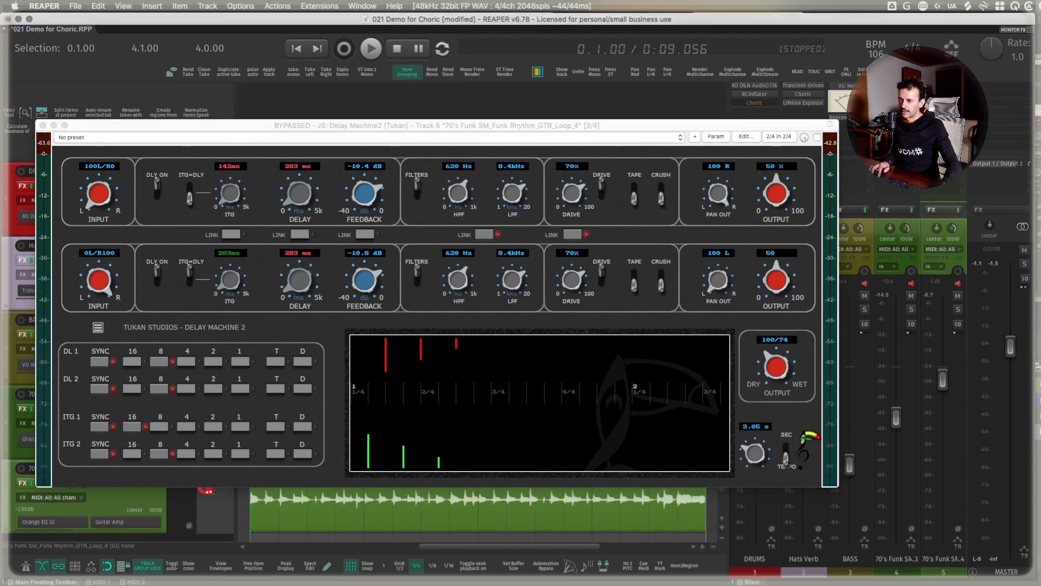
key(super+z)
key(super+shift+z)
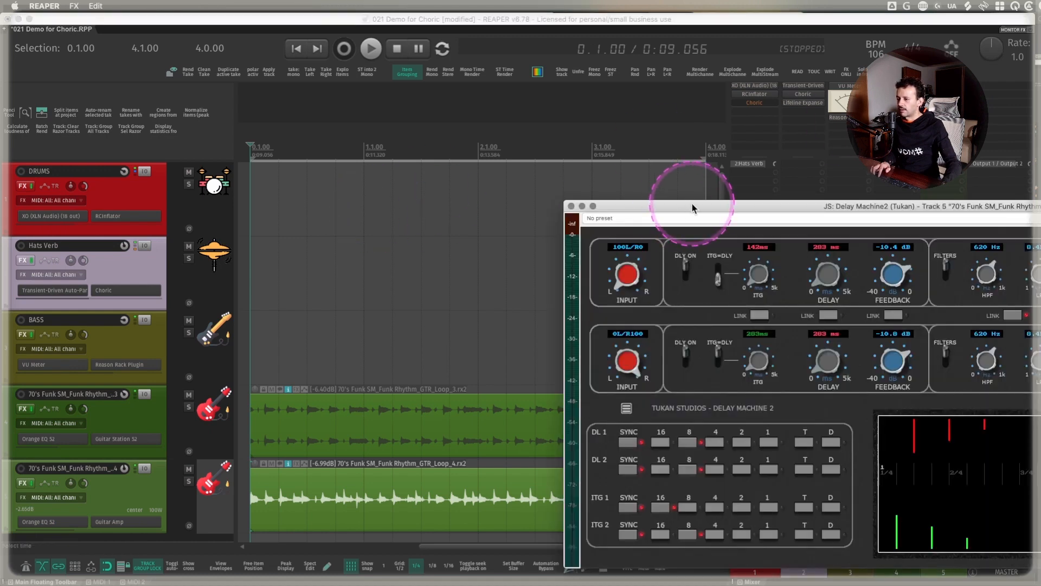
drag(692, 203, 165, 178)
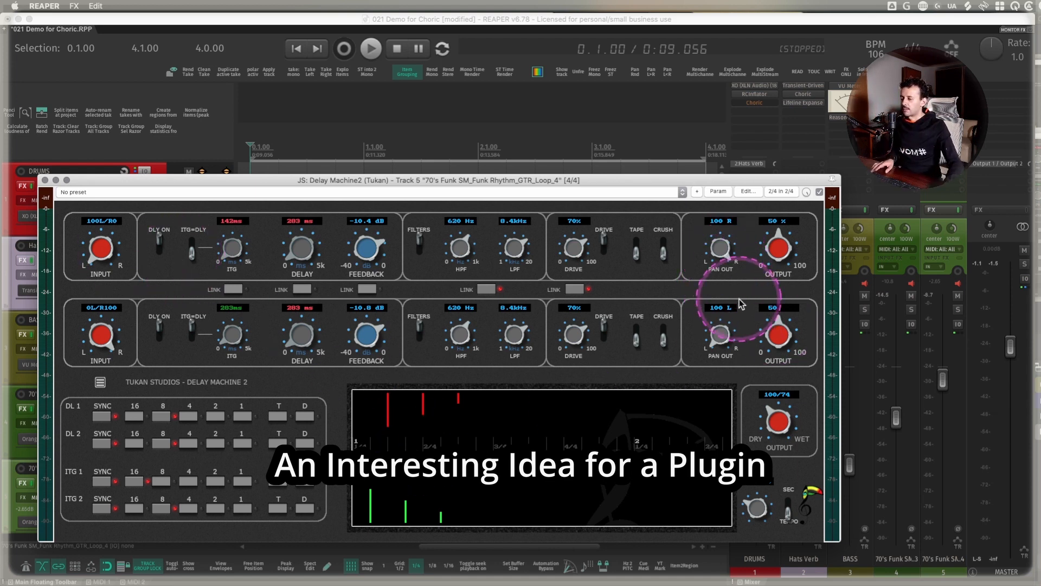
- Set the second delay's output to 0 and audition track 5 in solo
drag(776, 337, 774, 558)
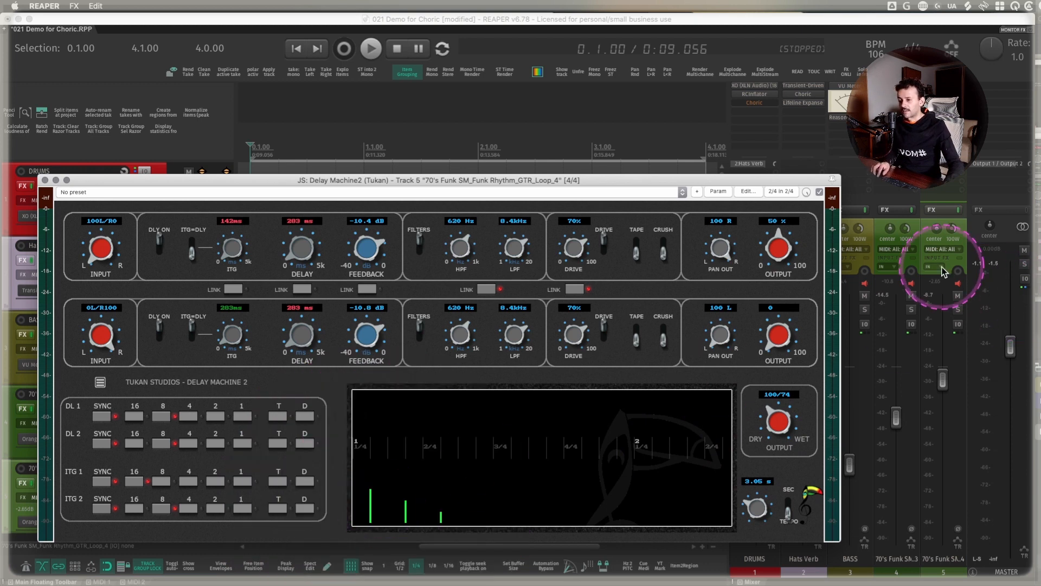
click(965, 230)
key(F6)
key(space)
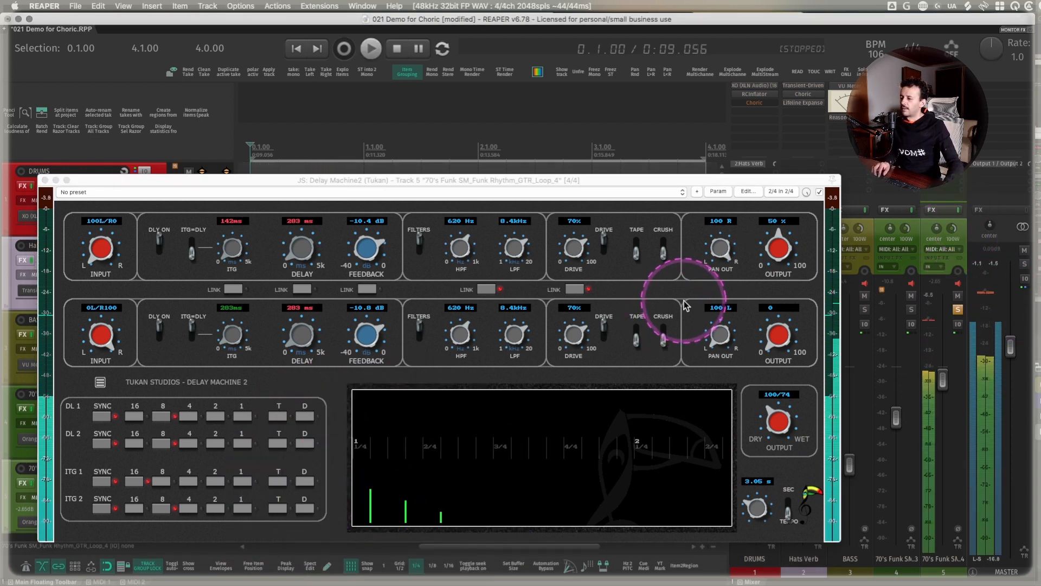
key(space)
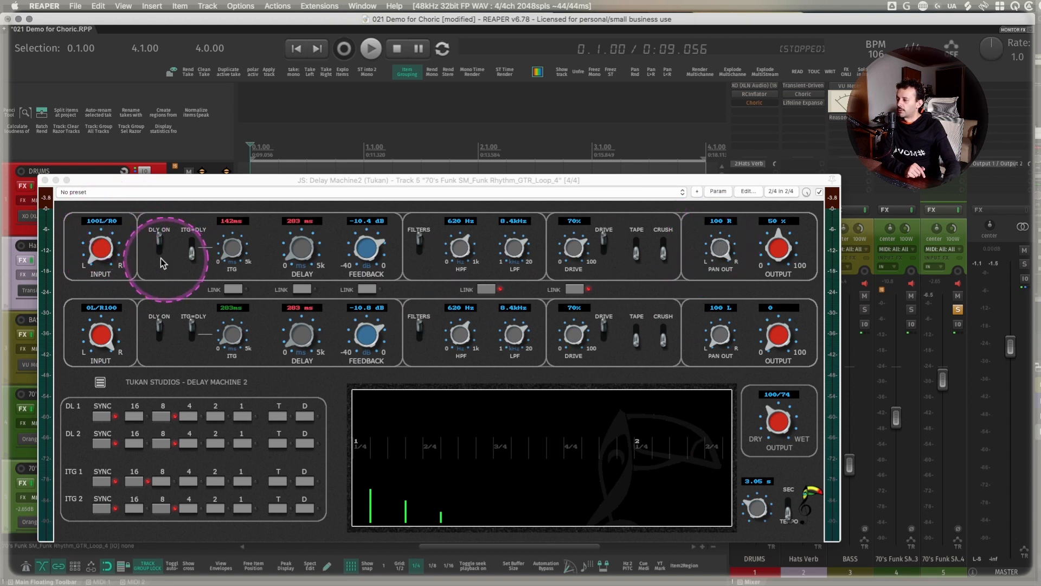
- Pan the first delay to 100 L and the second to 100 R, and audition them with the second delay's output at 48
drag(723, 252, 723, 498)
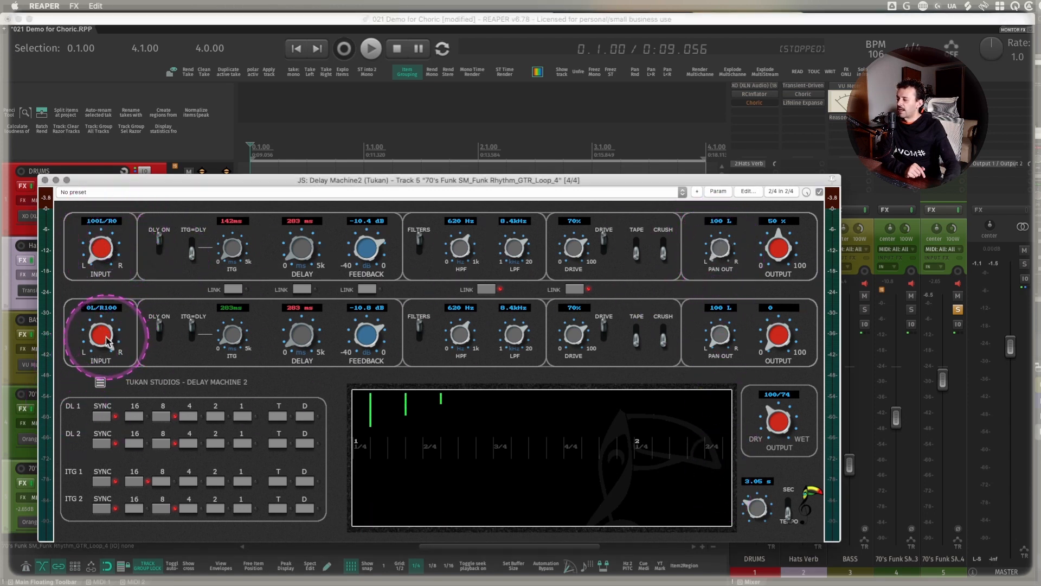
drag(718, 344, 721, 310)
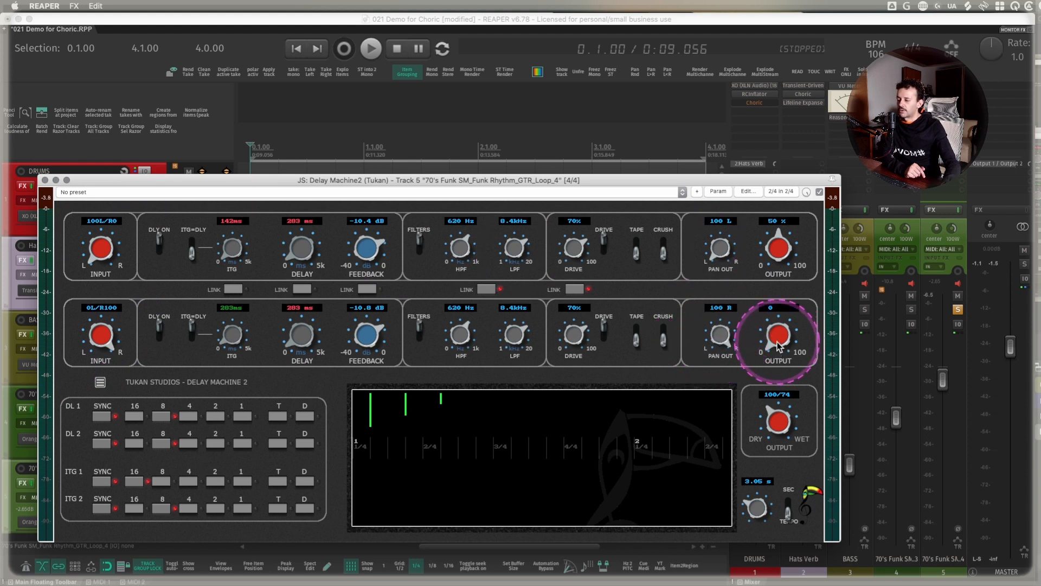
drag(779, 340, 773, 314)
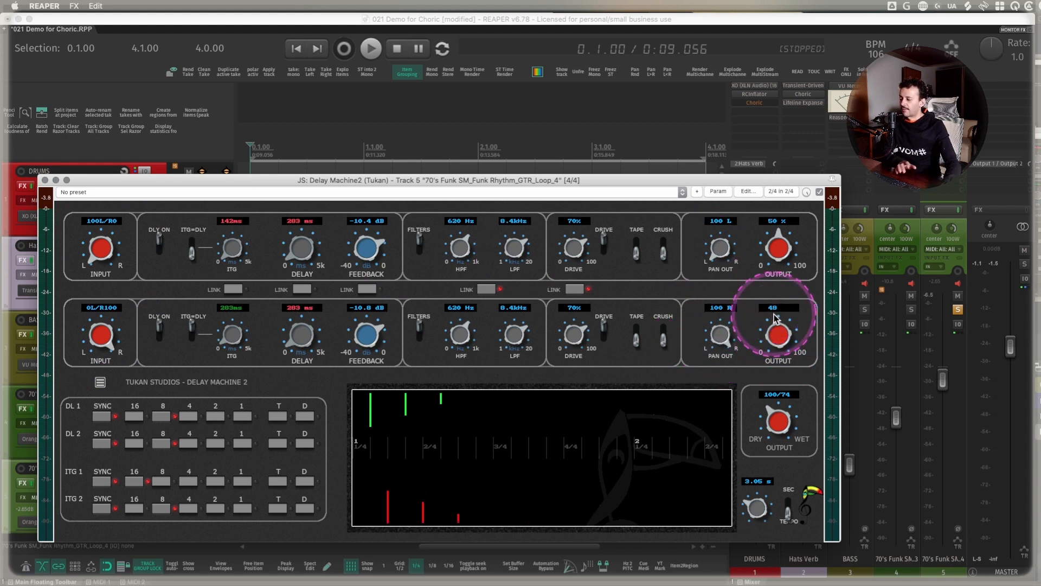
key(space)
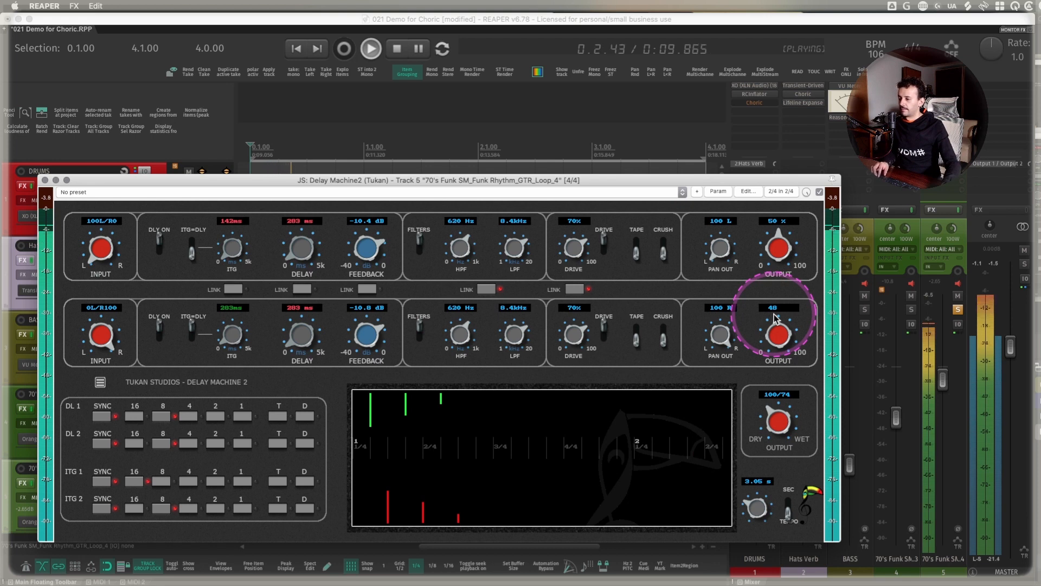
key(space)
- Set the delay display's time range to 1.00 s and play the guitar loop with the hard-panned delays
click(353, 484)
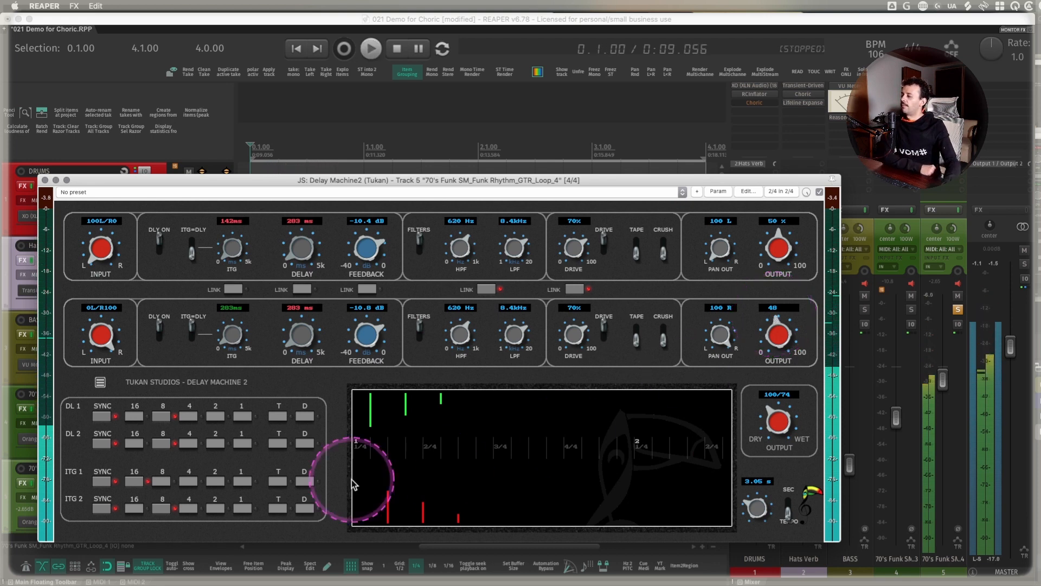
mouse_move(353, 484)
mouse_down()
mouse_move(423, 486)
mouse_move(434, 437)
mouse_move(414, 423)
mouse_move(432, 461)
mouse_up()
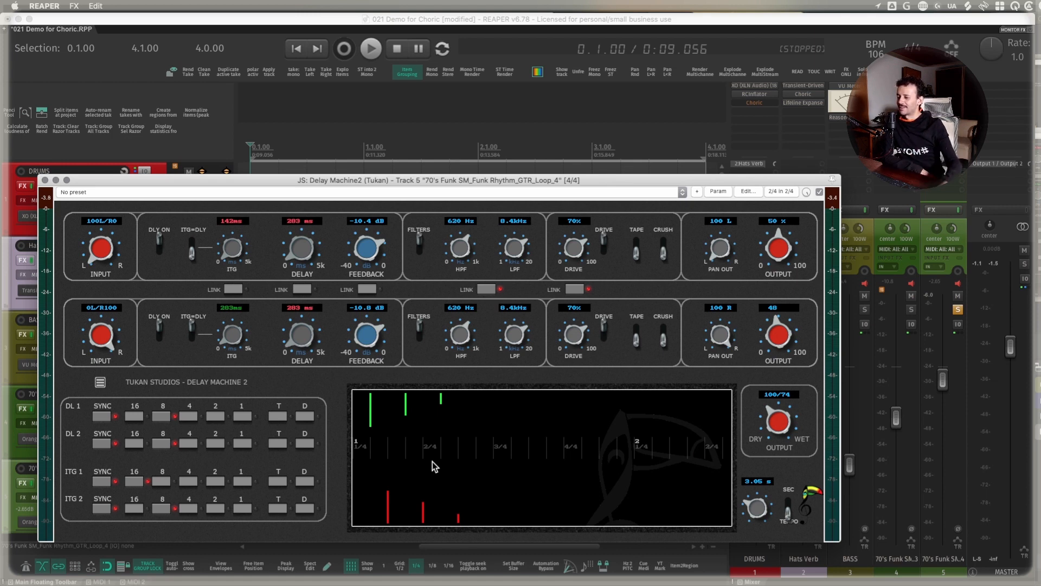
drag(578, 458, 448, 430)
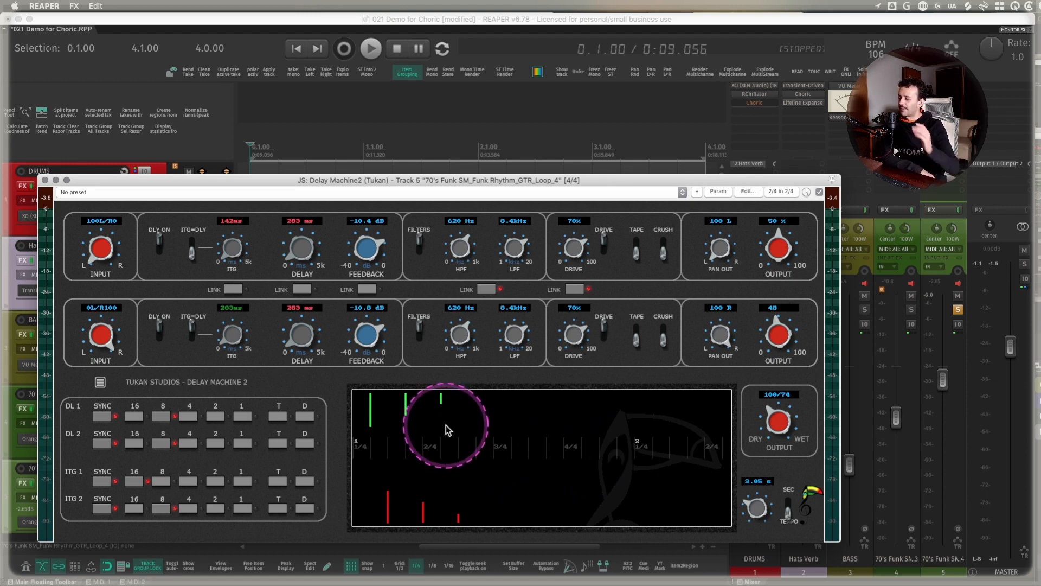
mouse_move(759, 510)
mouse_down()
mouse_move(760, 492)
mouse_move(764, 519)
mouse_up()
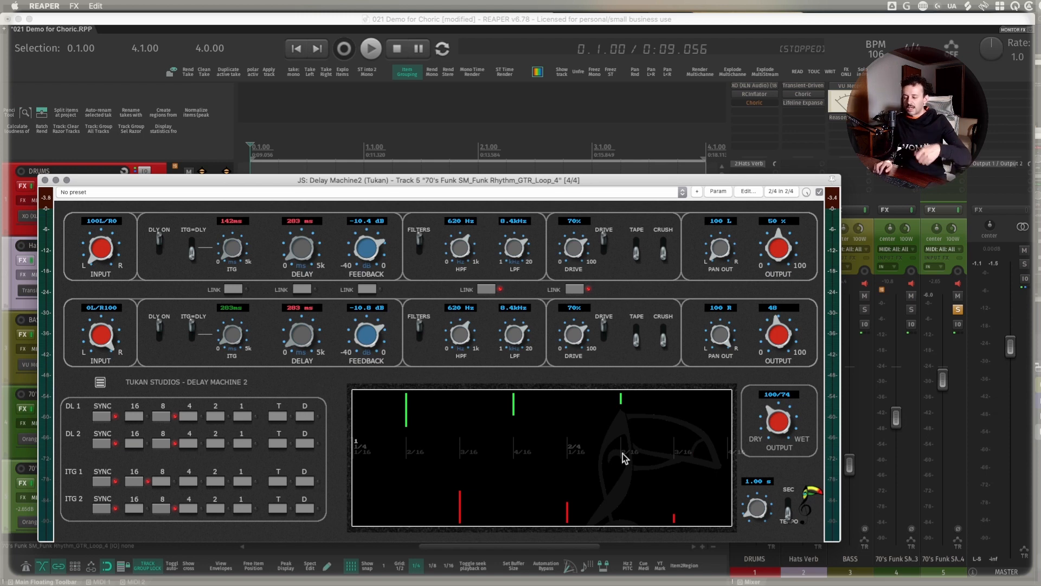
key(space)
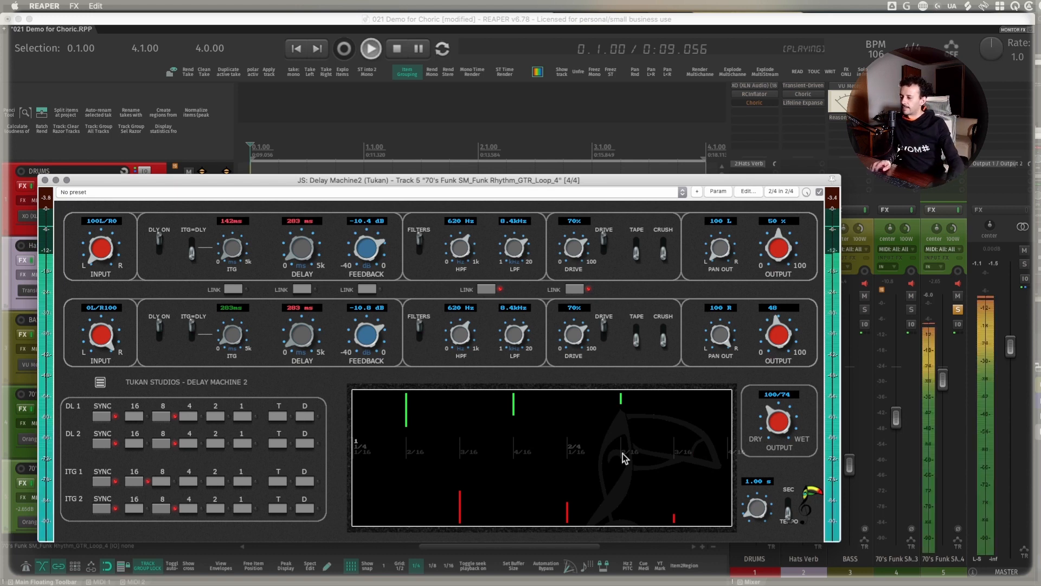
key(space)
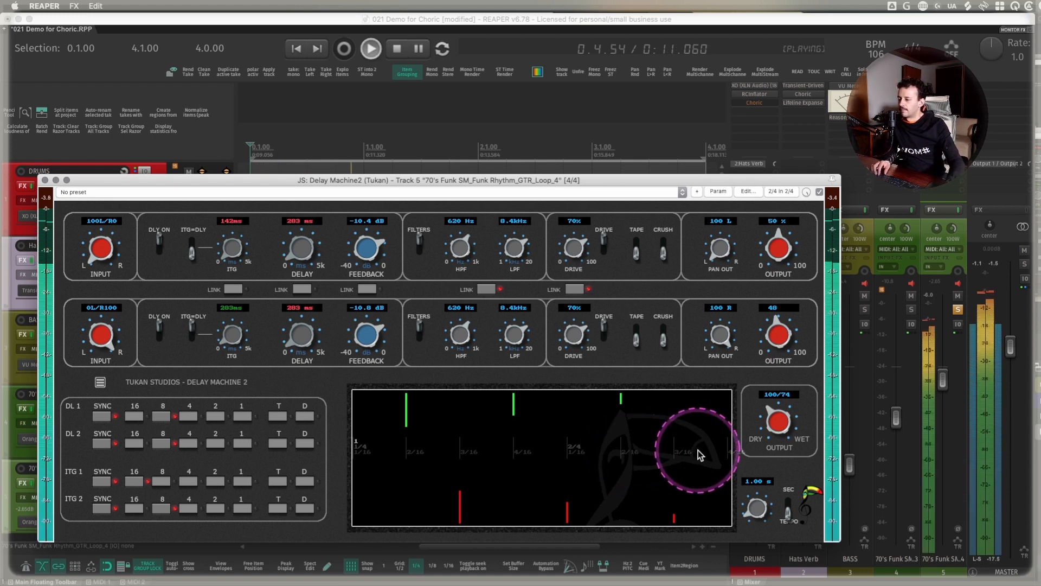
- Audition the first delay panned to 30 L and the second to 24 R, and return them to 100 L and 100 R
drag(720, 342, 721, 353)
drag(714, 249, 711, 234)
key(space)
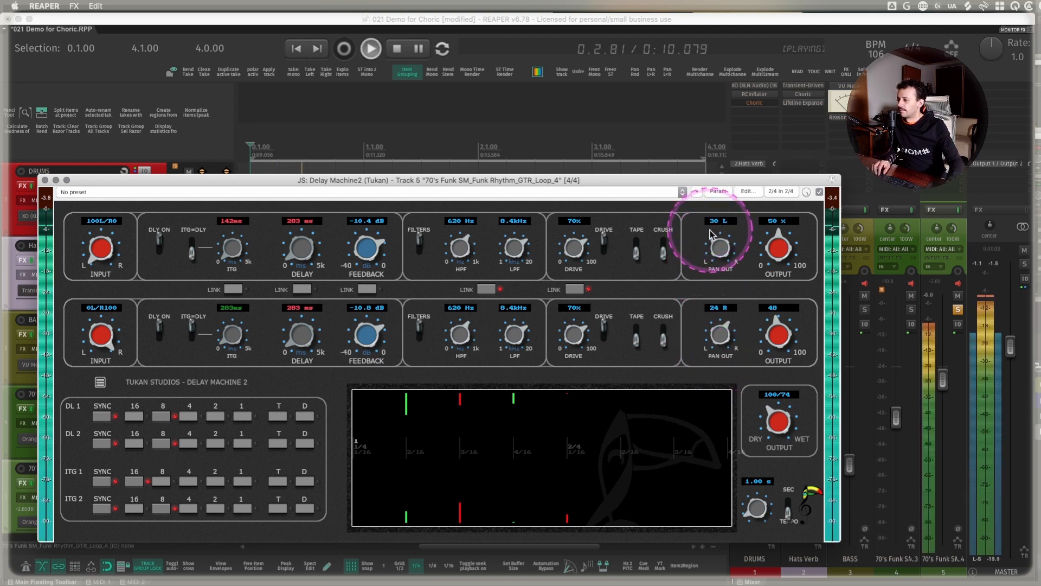
key(space)
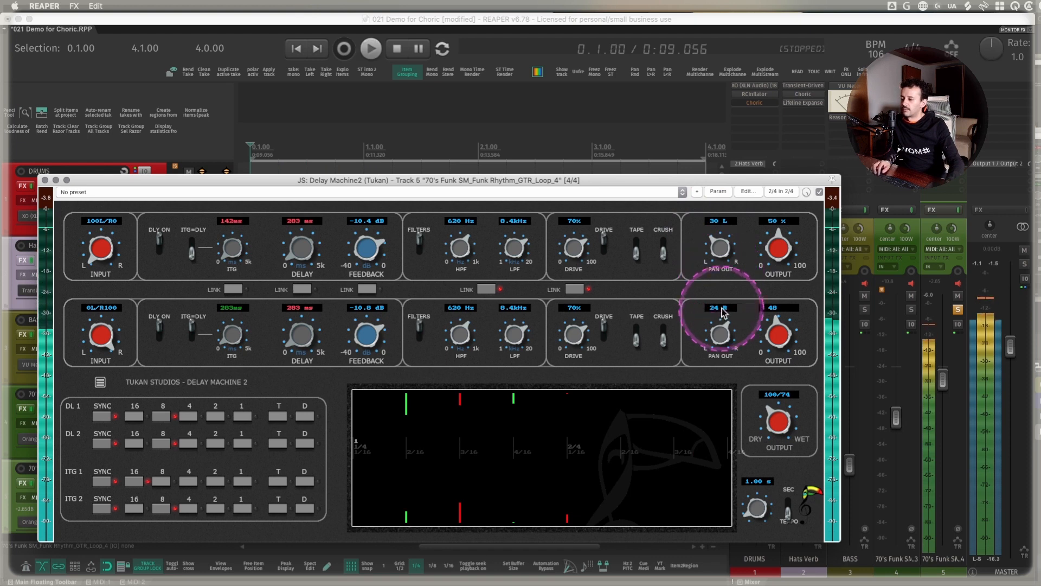
drag(720, 334, 719, 309)
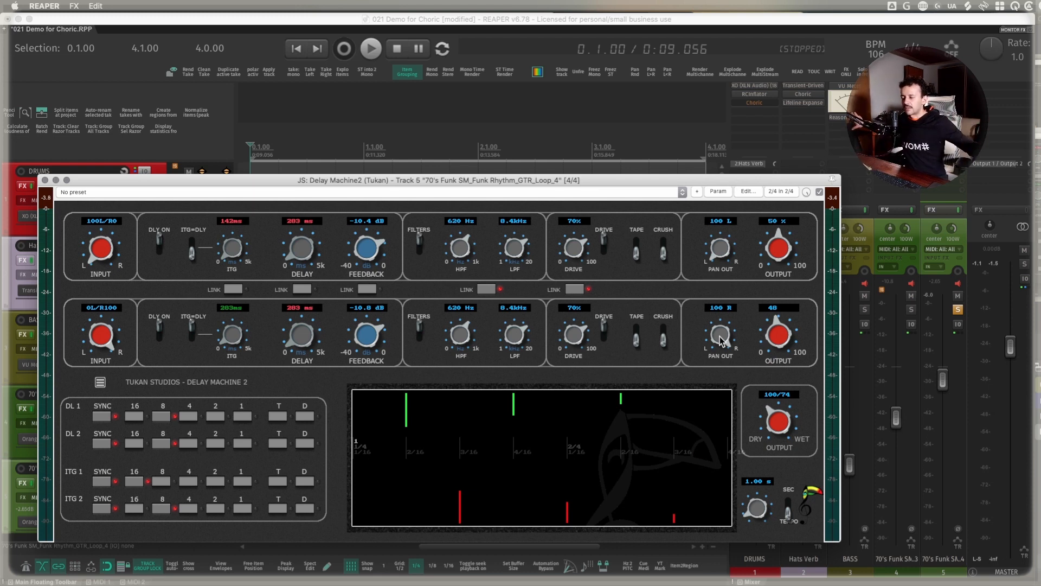
- Examine the ITG controls and switch on ITG=DLY for the first delay
key(ctrl+alt+m)
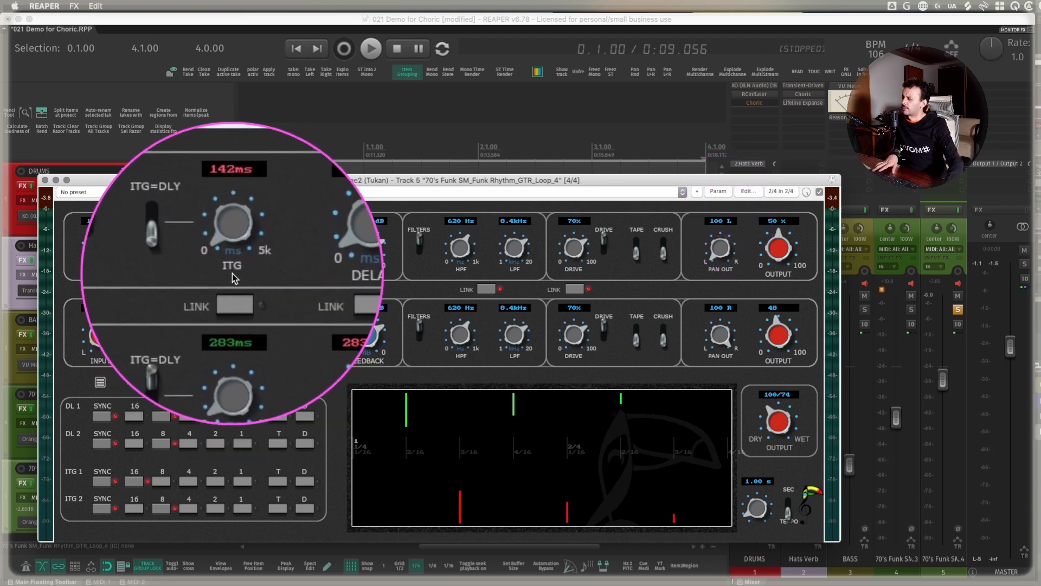
key(ctrl+alt+m)
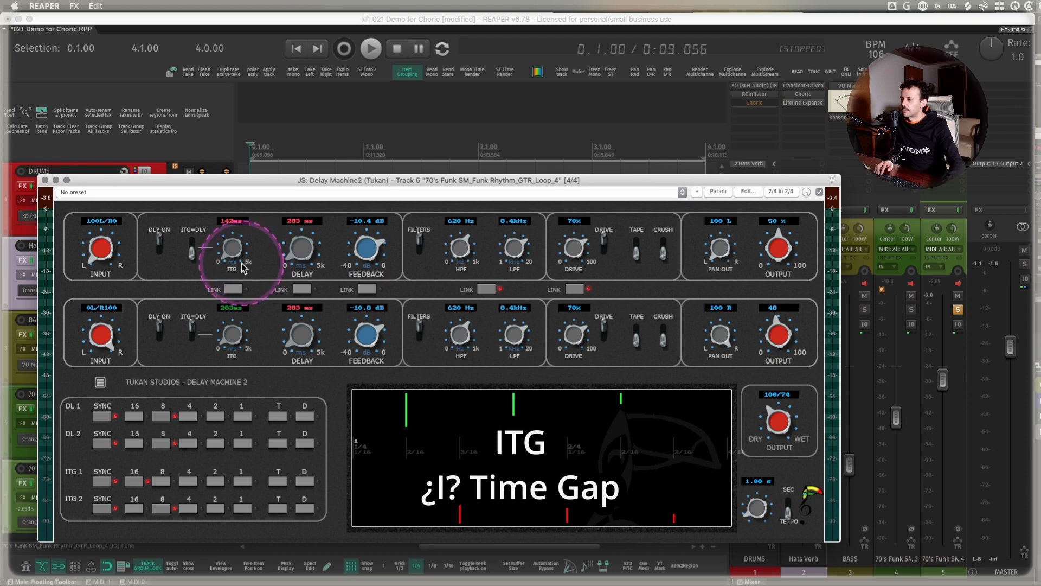
key(ctrl+alt+m)
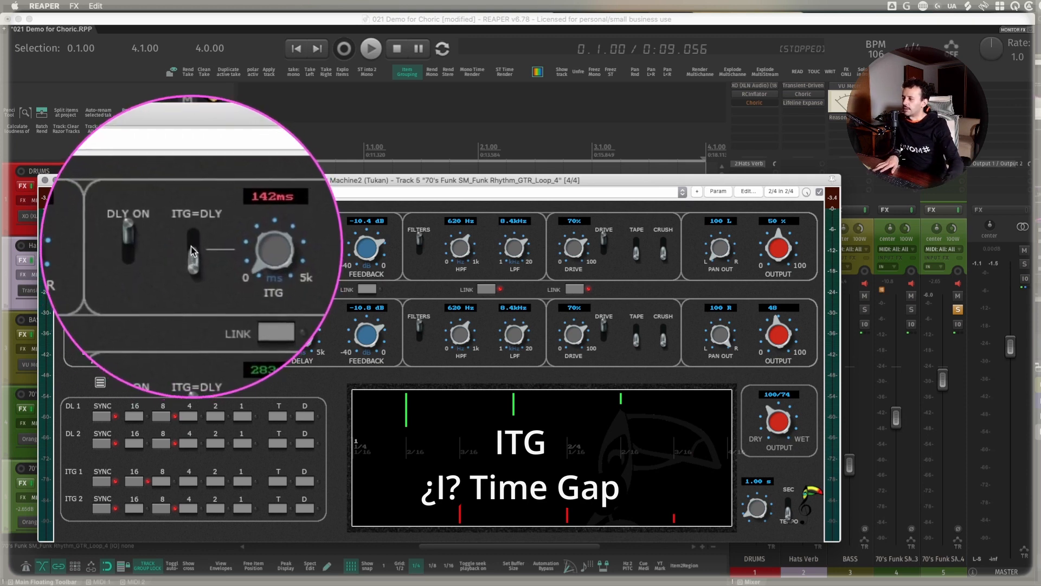
key(ctrl+alt+m)
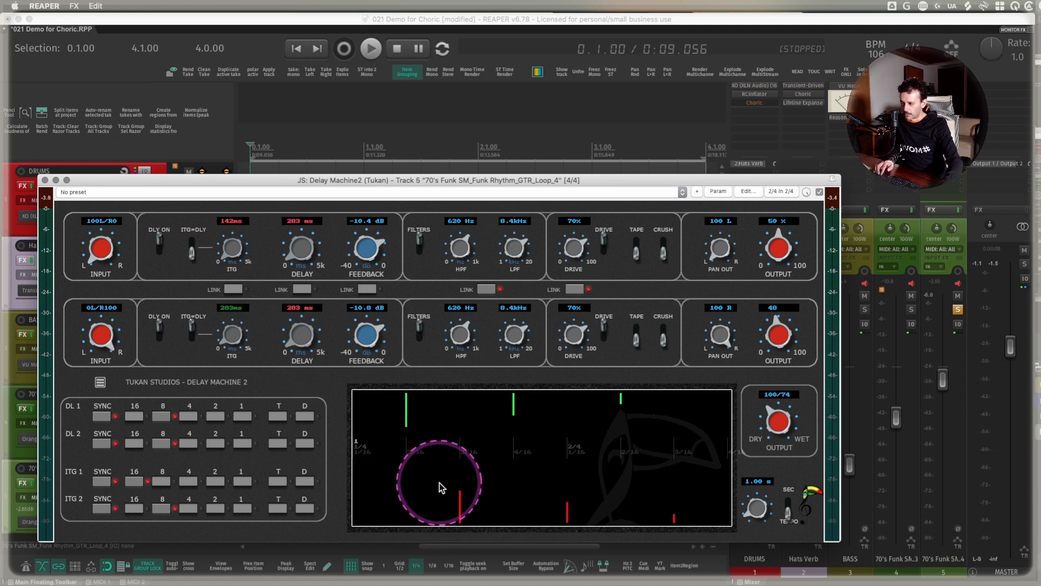
click(191, 251)
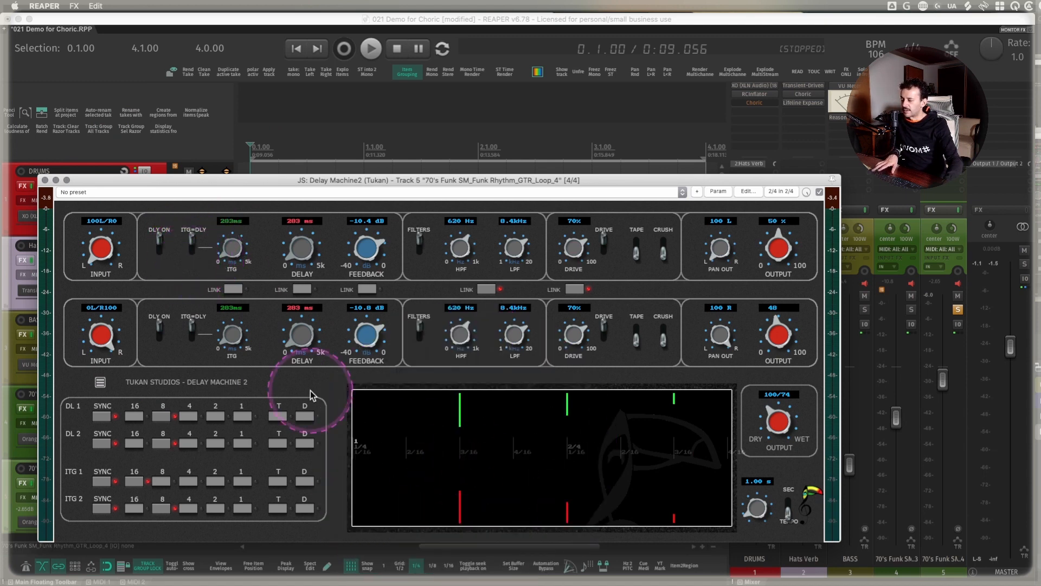
- Switch off ITG=DLY for the first delay and move the plugin window slightly upward
click(191, 250)
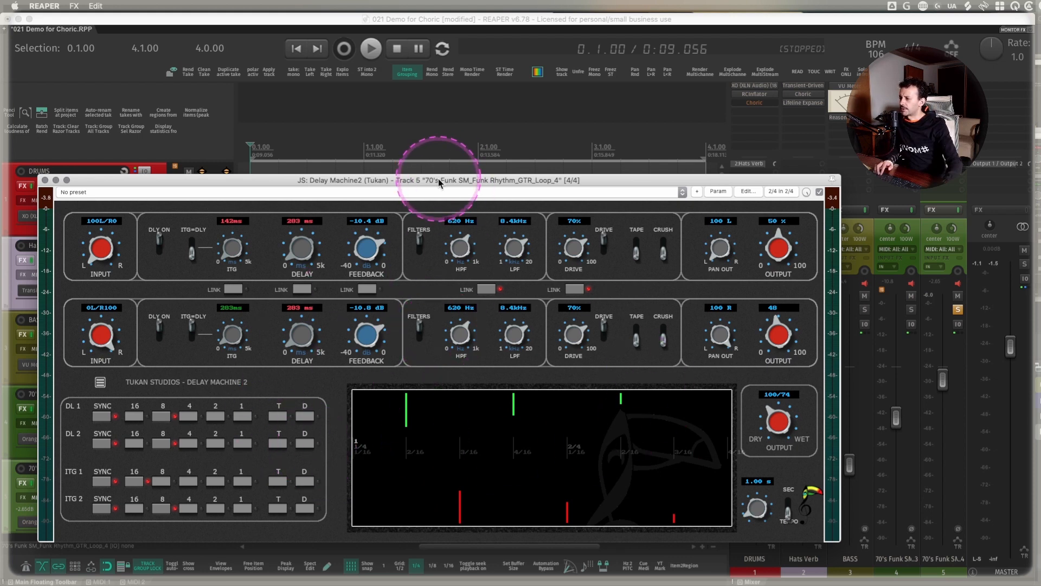
drag(439, 182, 436, 169)
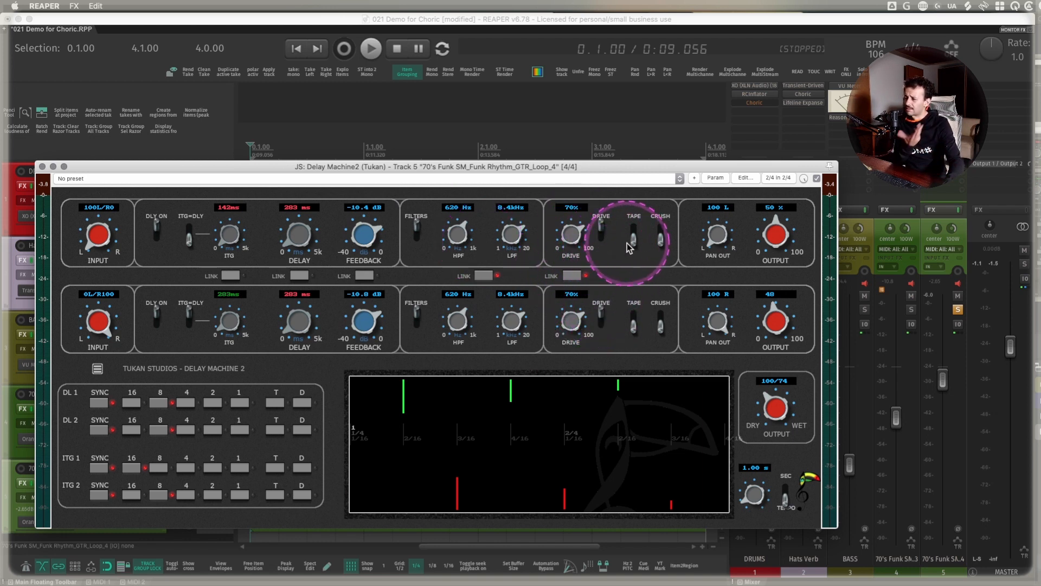
- Switch both delays from Drive to Crush and play the guitar loop
click(661, 243)
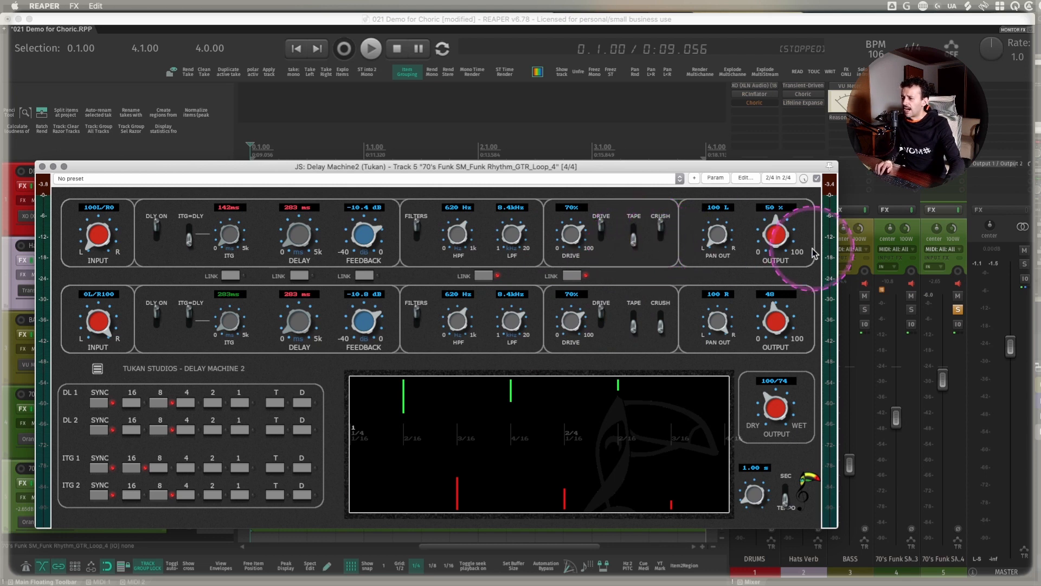
click(661, 325)
click(602, 320)
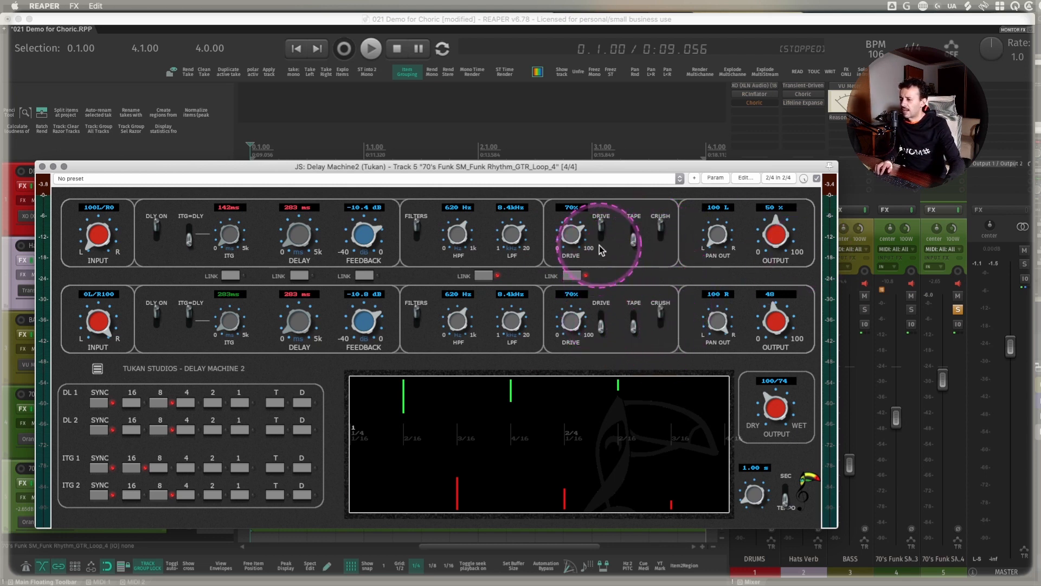
click(601, 234)
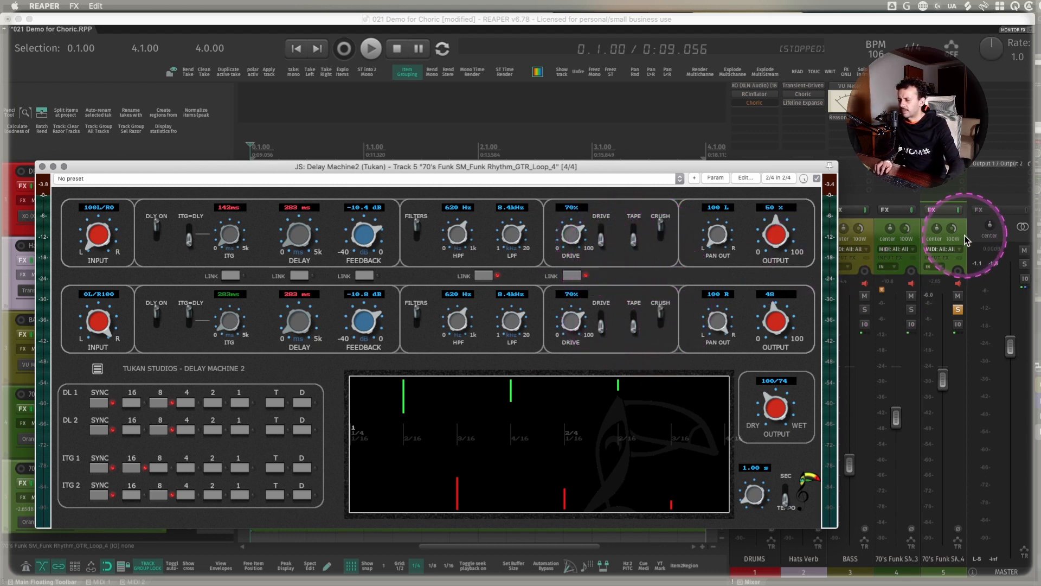
key(space)
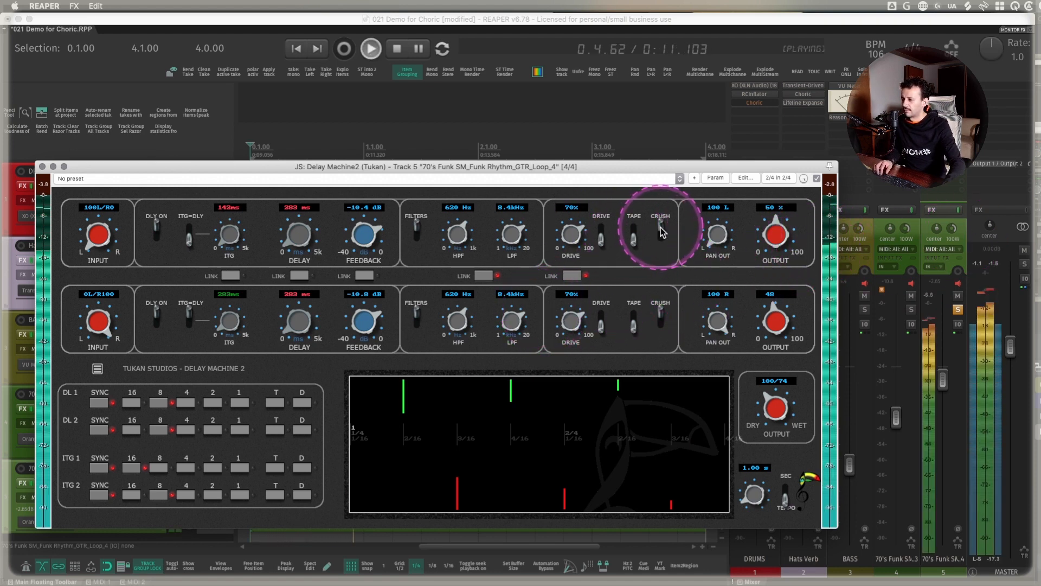
- Return both delays to Drive for comparison, switch the first one to Crush again, and stop playback
click(659, 323)
click(602, 325)
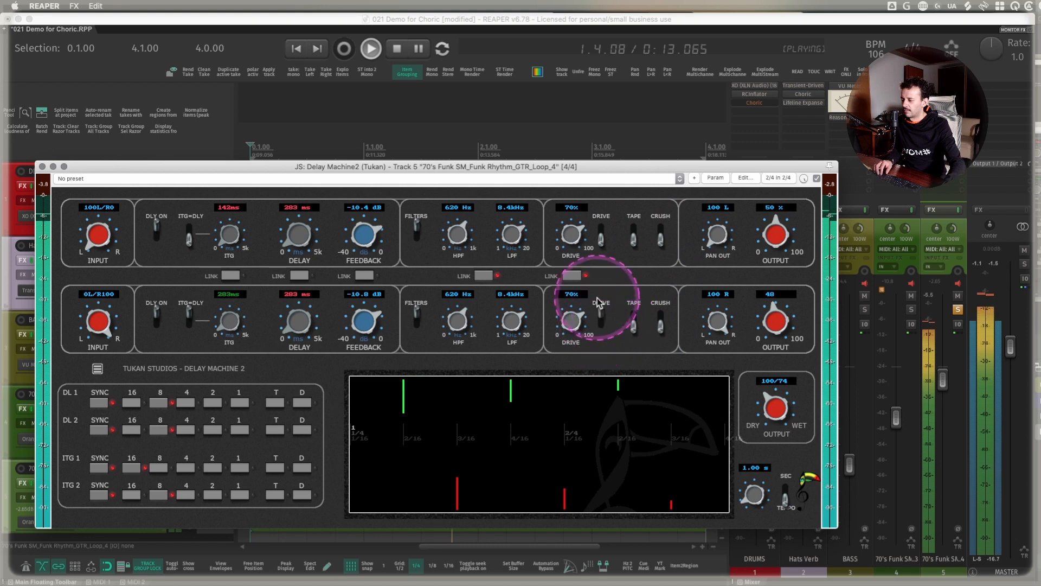
click(600, 240)
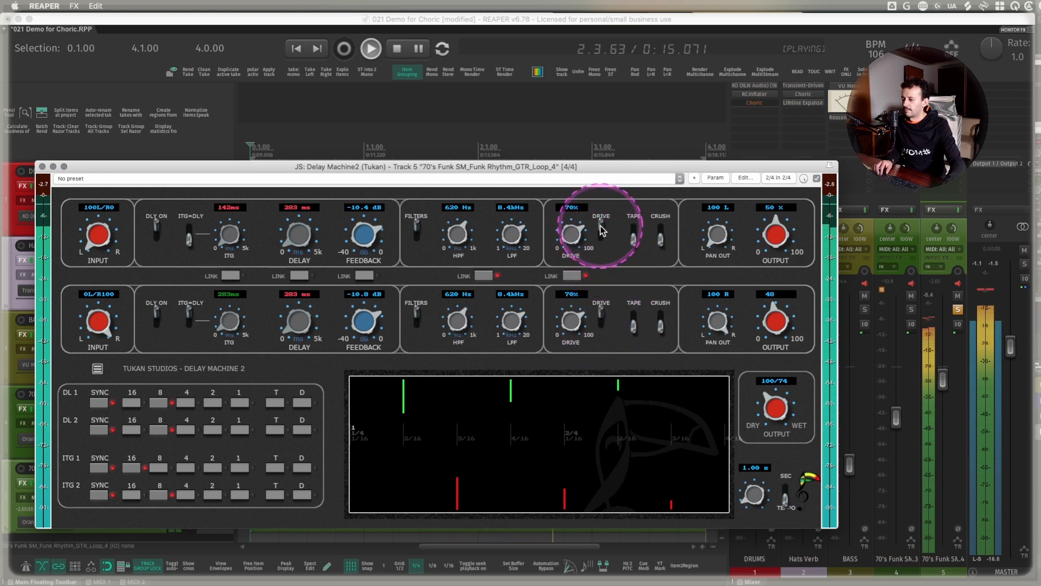
click(600, 238)
click(661, 234)
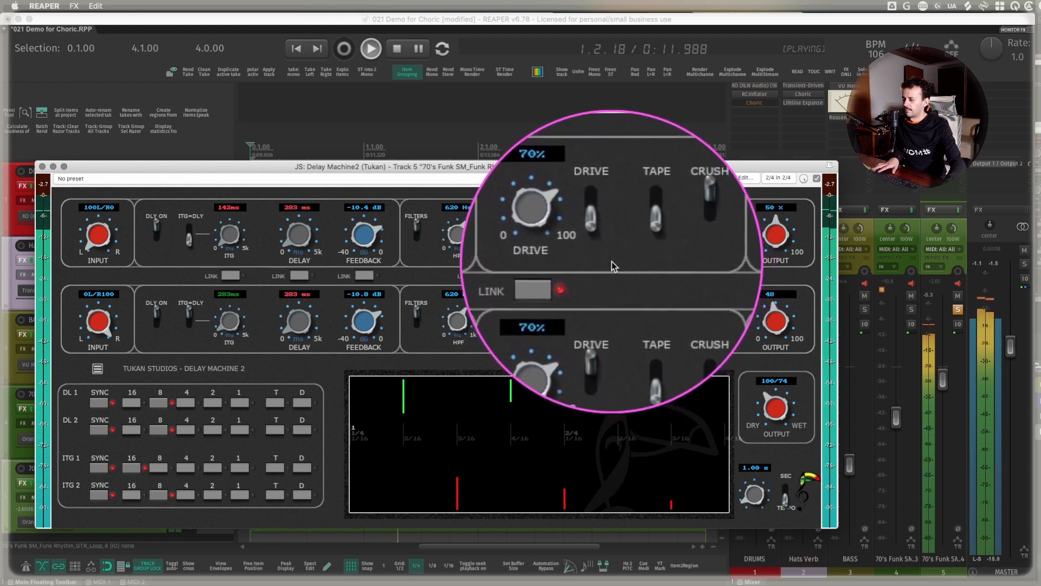
key(space)
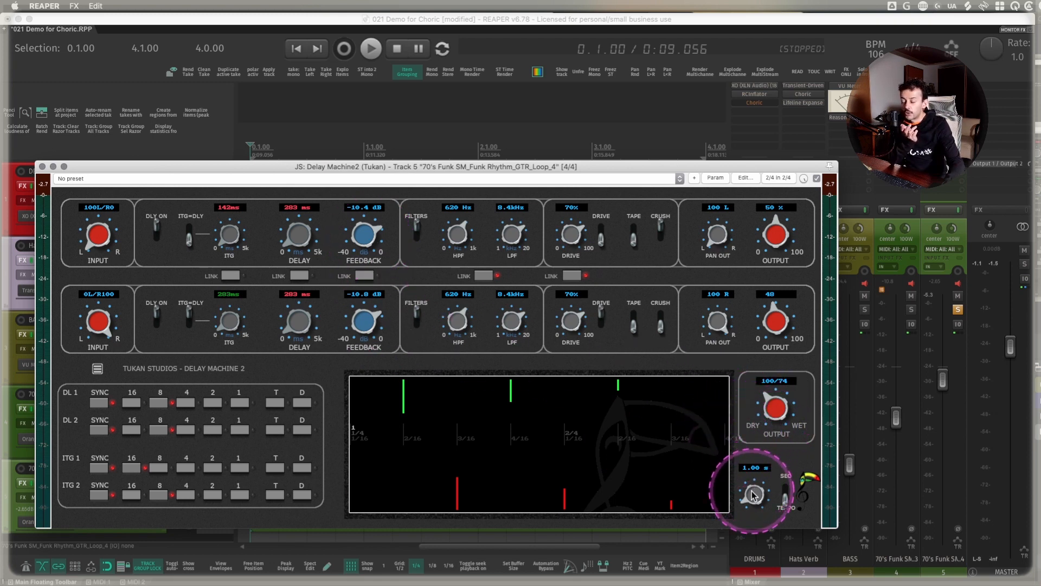
- Set the delay display's range to 1.78 s and toggle its scale to seconds and back to tempo
scroll(753, 493, up, 5)
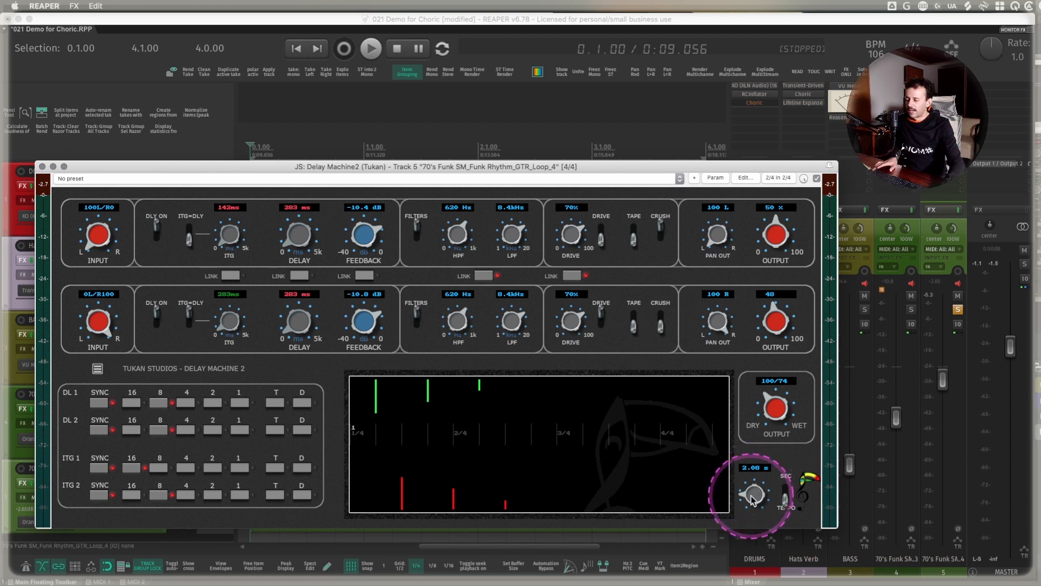
scroll(753, 495, up, 4)
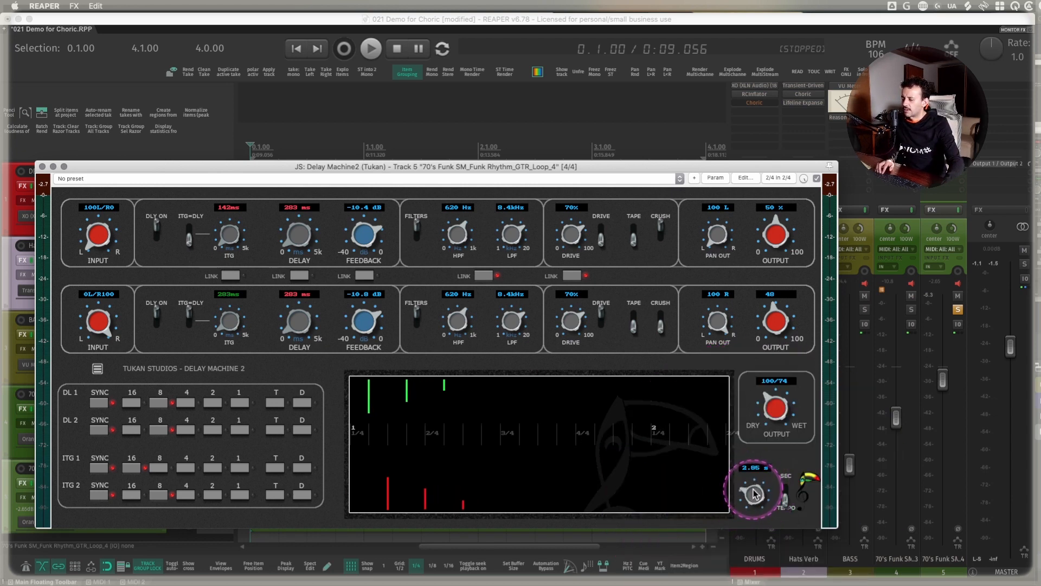
scroll(754, 494, down, 4)
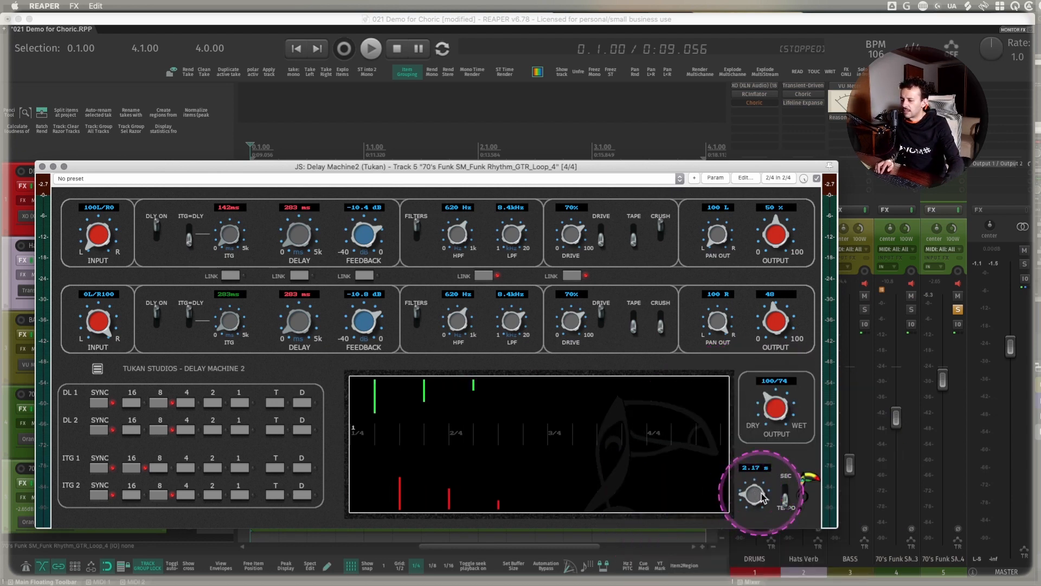
click(785, 491)
click(785, 493)
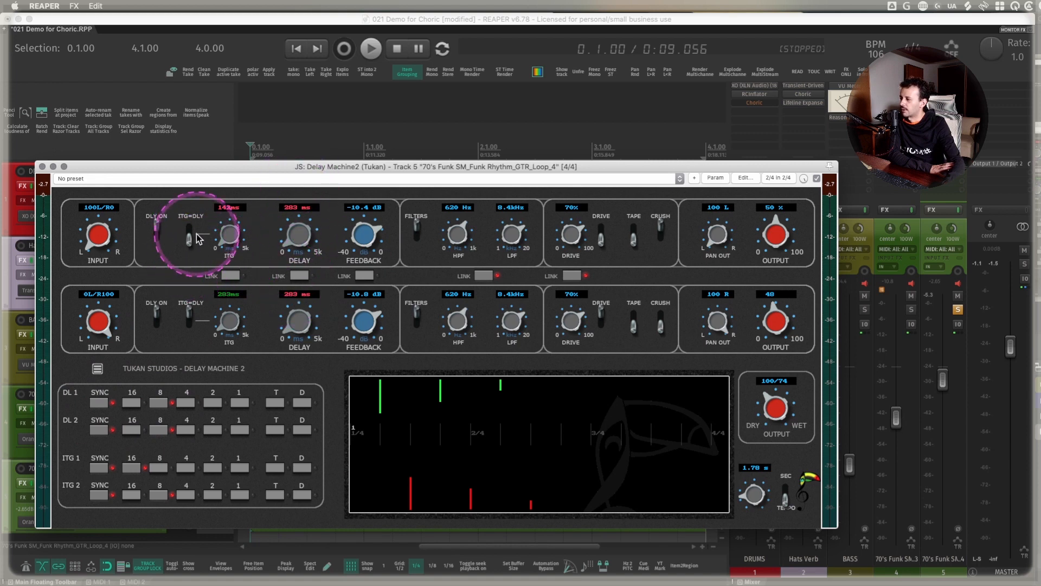
- Try both delays with tempo sync off, setting the first to 1000 ms, and switch sync on again for both
click(99, 402)
click(98, 429)
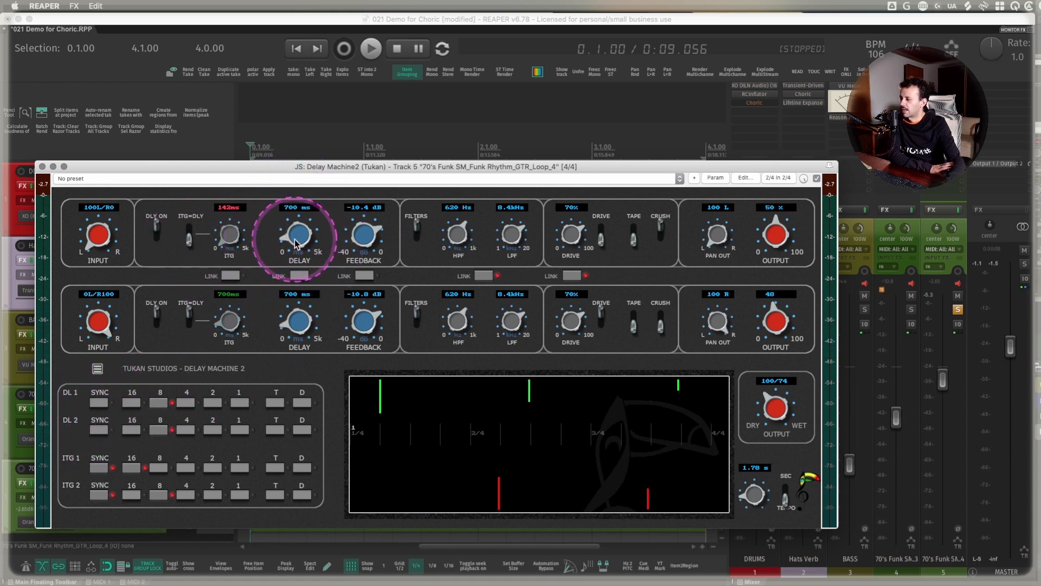
mouse_move(298, 239)
mouse_down()
mouse_move(299, 212)
mouse_move(298, 231)
mouse_up()
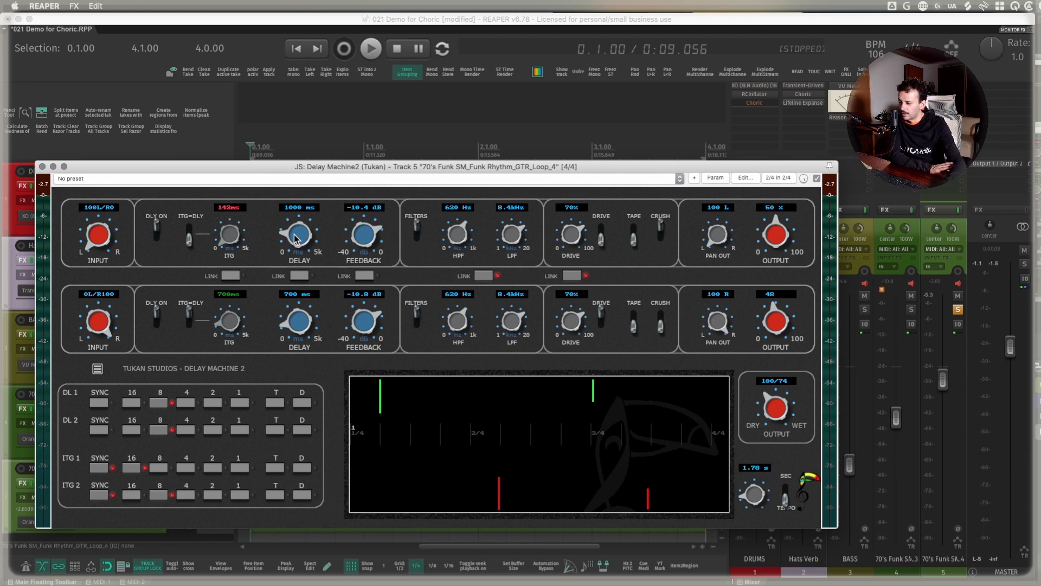
click(99, 430)
click(99, 403)
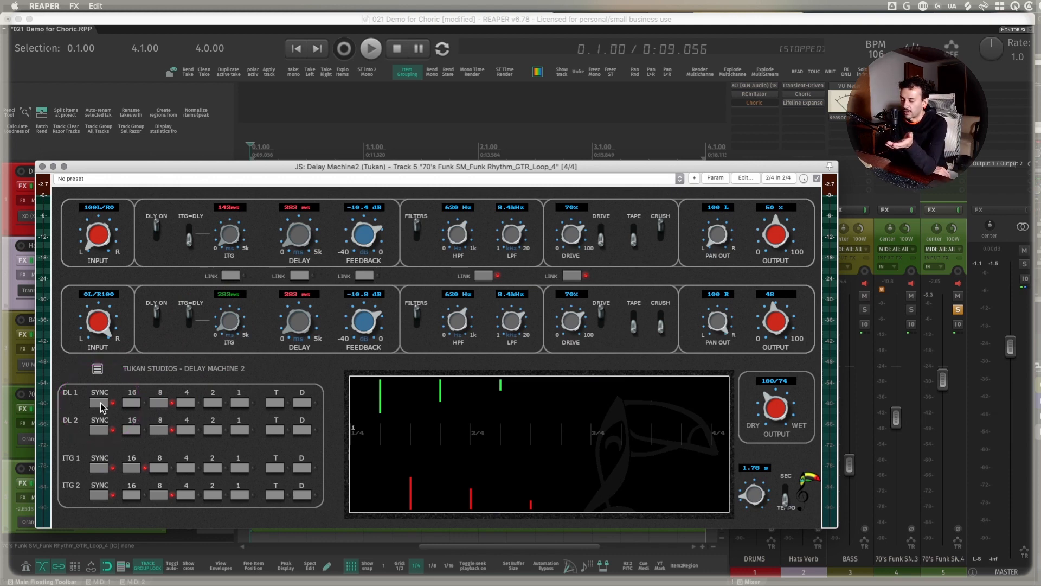
- Try note values 16, 8 and 4 for DL 1, return it to 8, and set DL 2 to 16
click(140, 401)
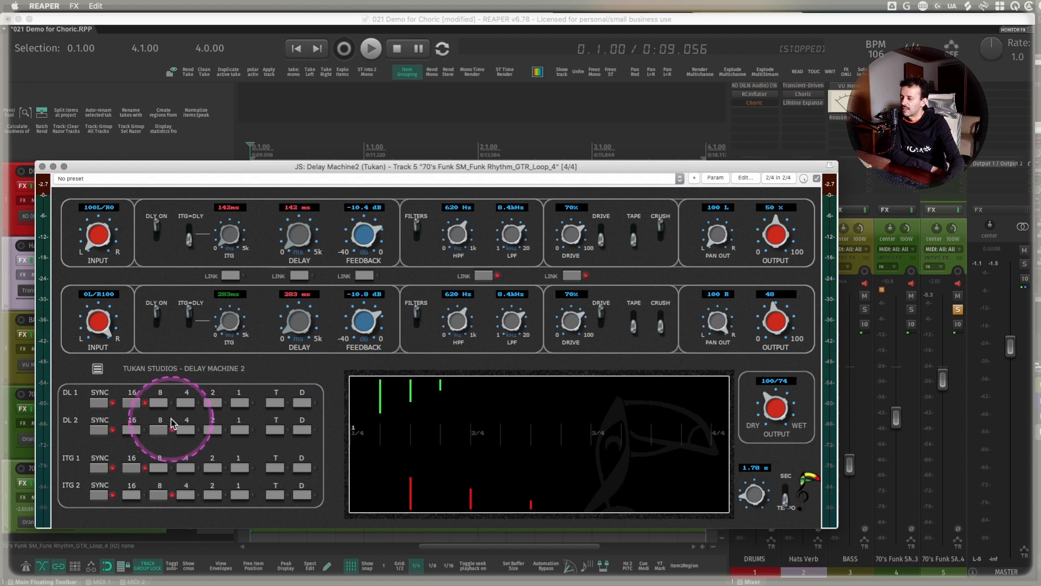
click(158, 402)
click(184, 403)
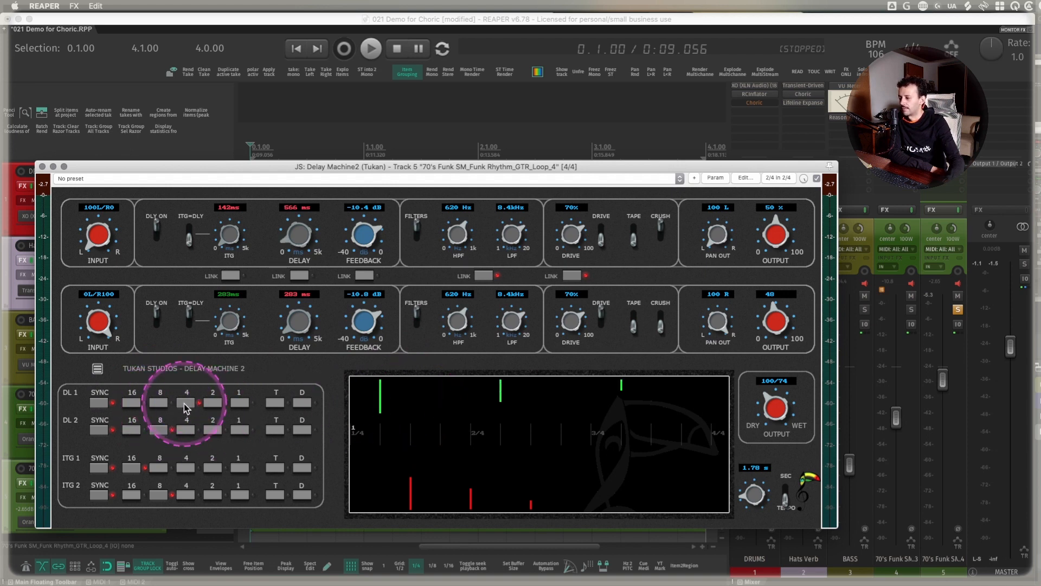
click(158, 402)
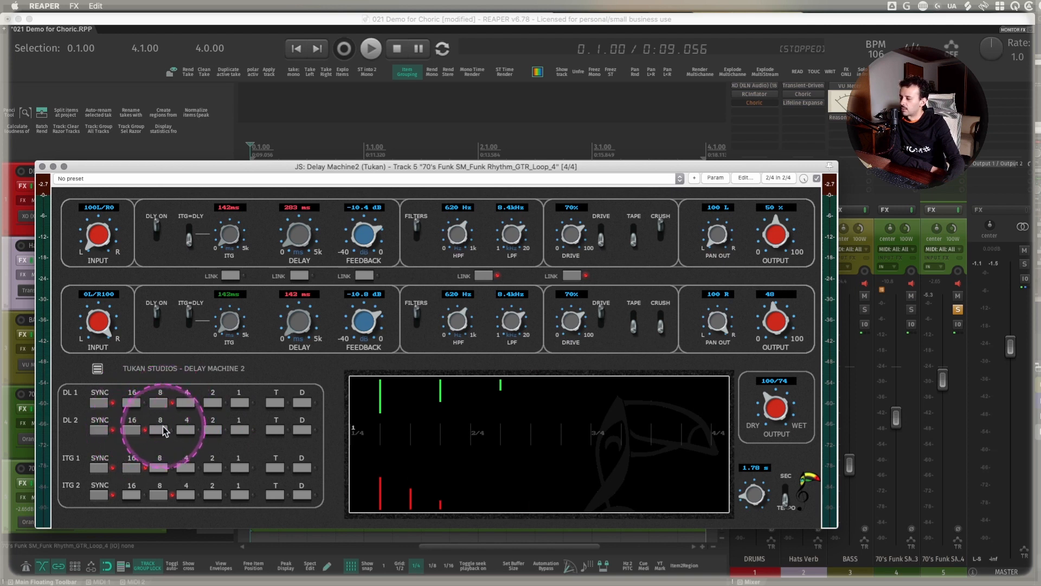
- Switch off ITG=DLY for the second delay, set its feedback to -4.8 dB, and audition the guitar loop
click(189, 319)
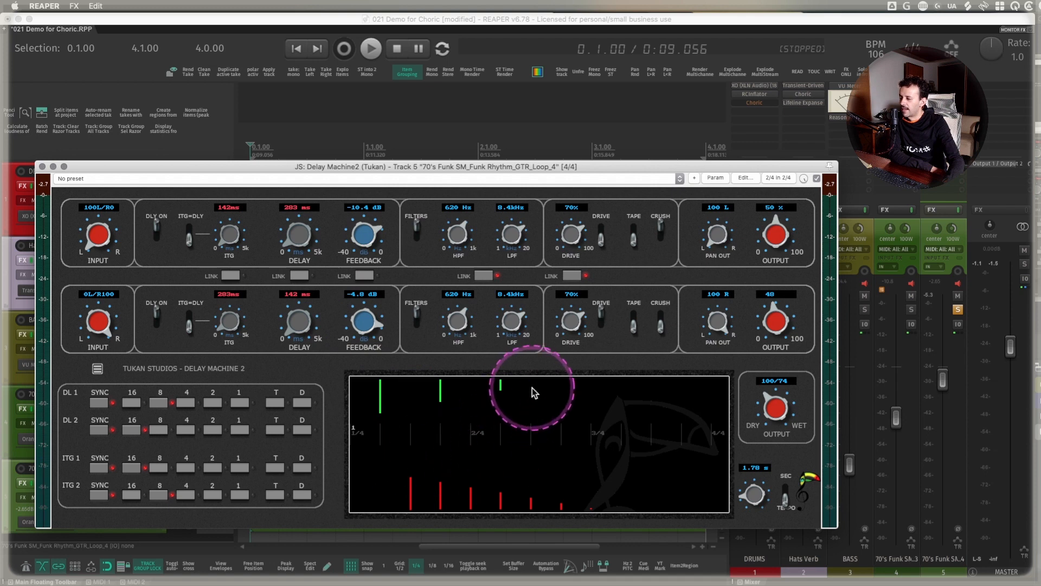
key(space)
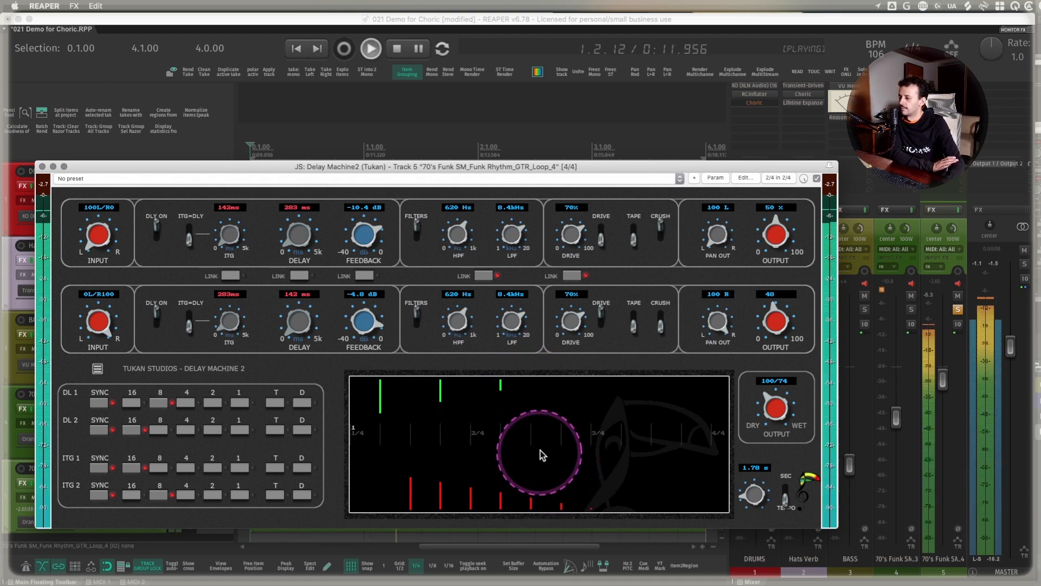
key(space)
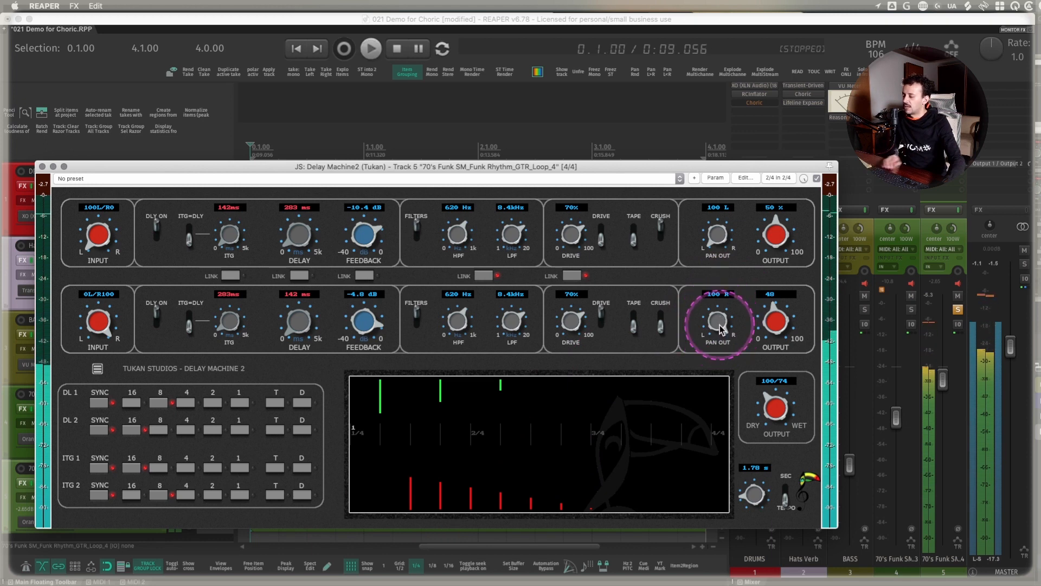
- Pan the second delay to 24 R and audition the guitar loop
drag(720, 324, 721, 344)
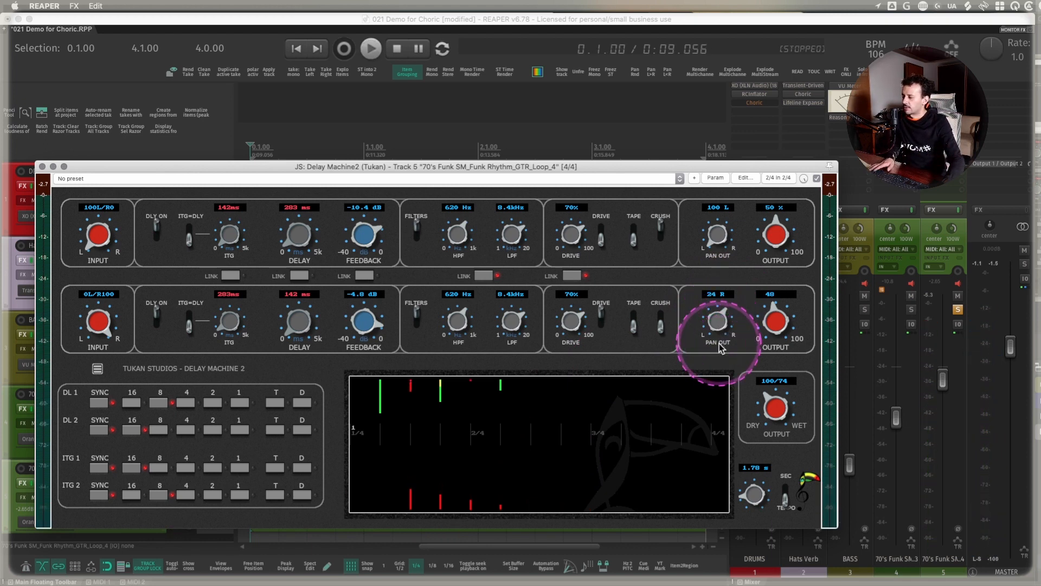
key(space)
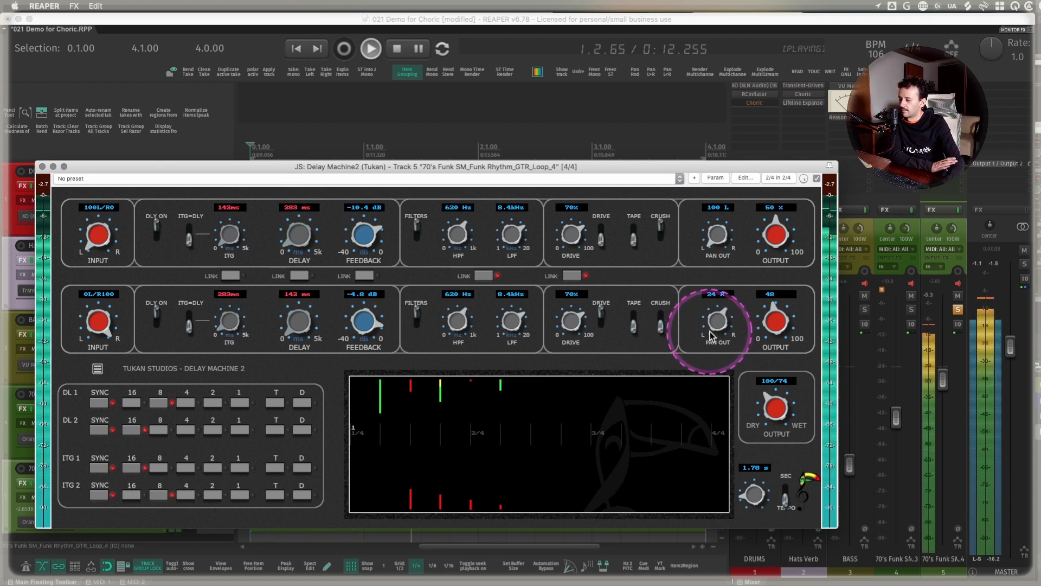
key(space)
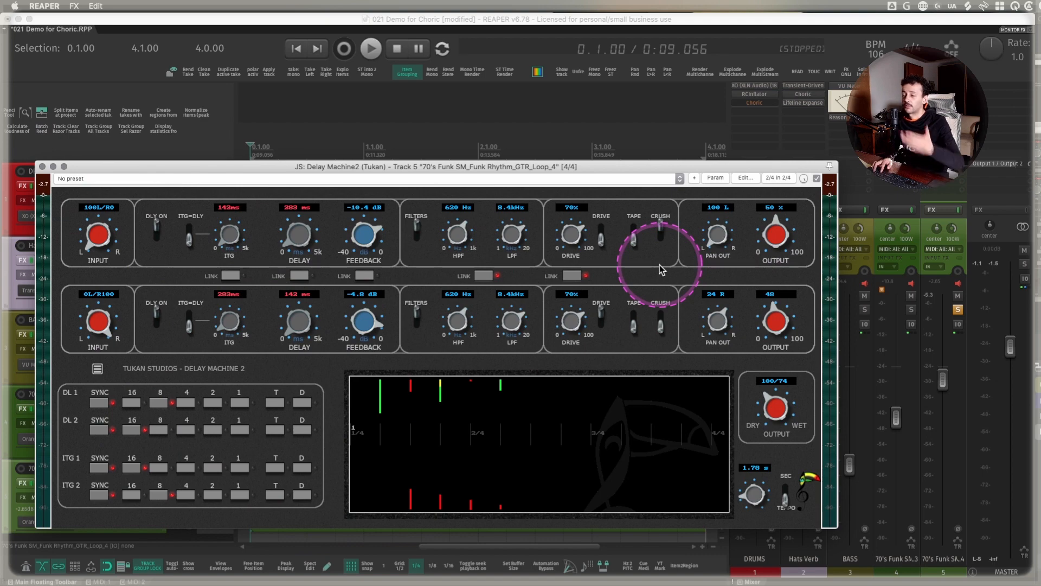
- Open the guitar track's other Delay Machine2 instance and copy Choric from the Hats Verb track onto the guitar track
click(42, 167)
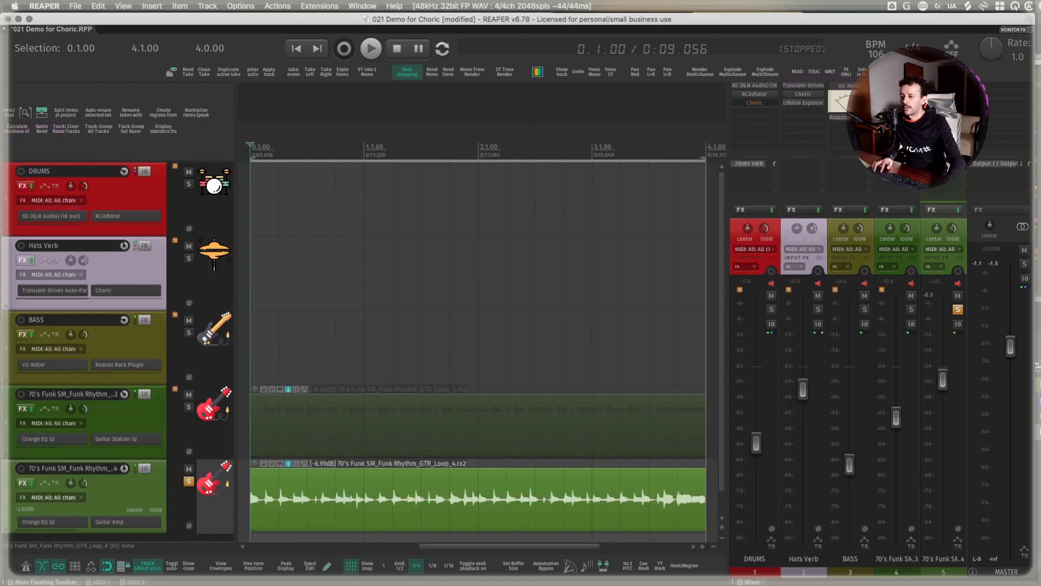
click(943, 102)
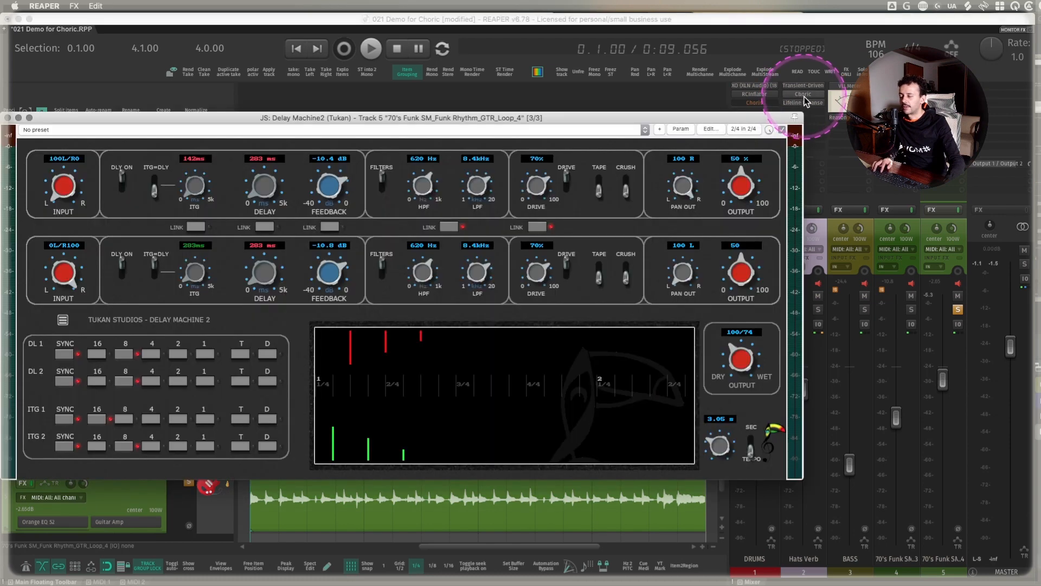
click(806, 95)
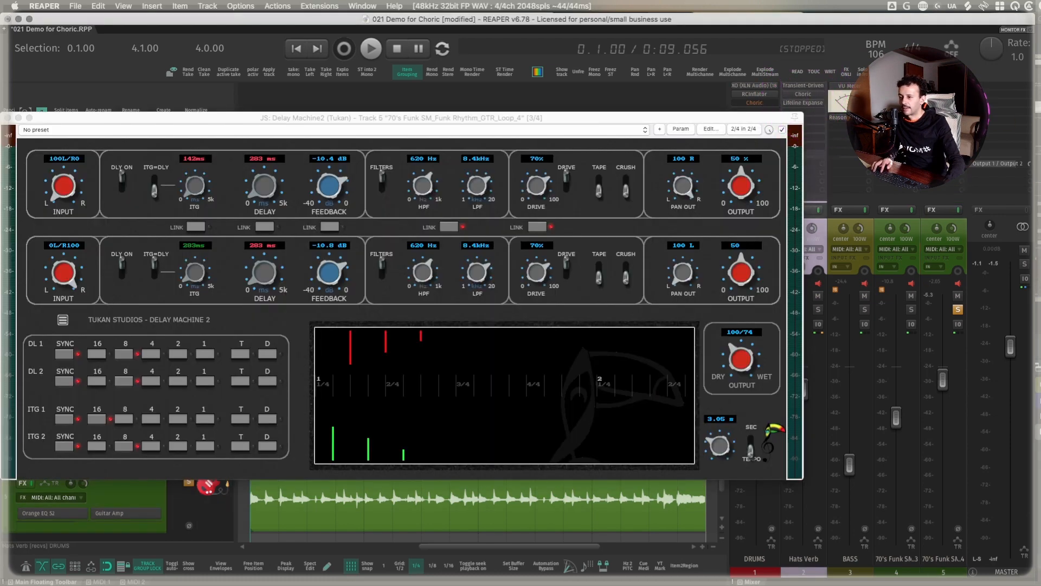
click(948, 219)
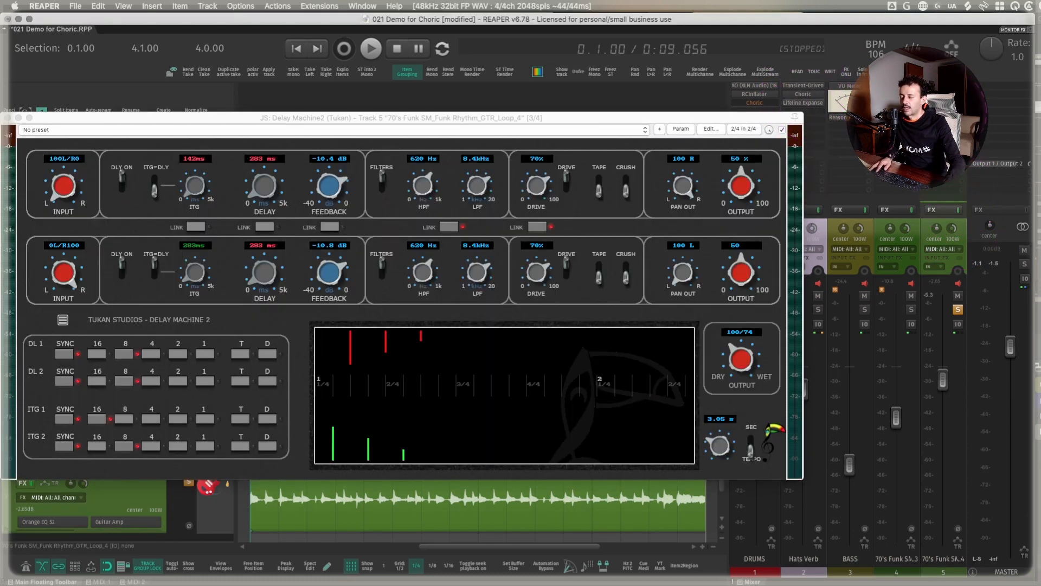
- Play the guitar loop and set Choric to 4 voices, 21% mix and 66% depth
key(space)
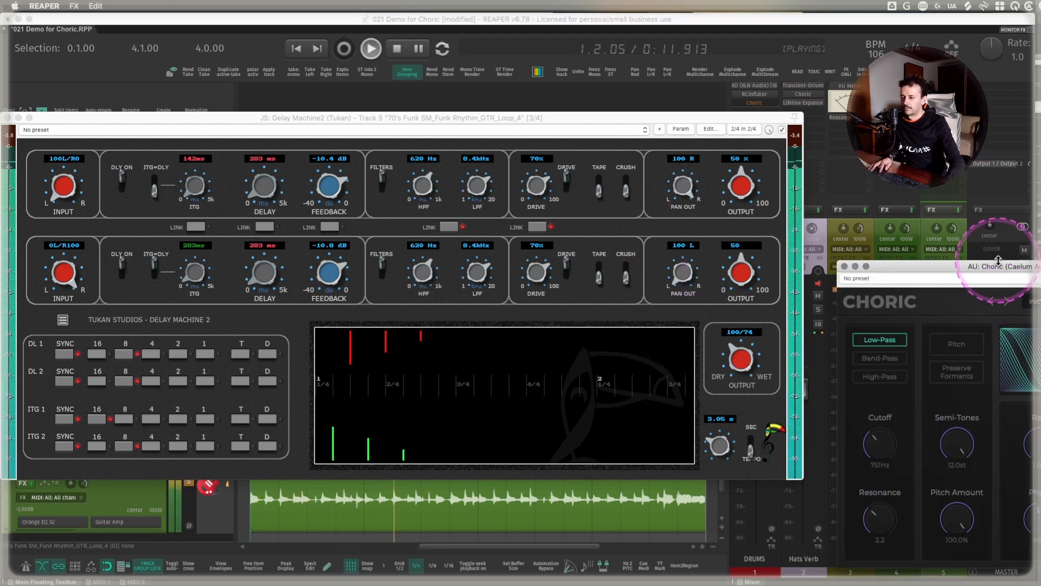
drag(1000, 255, 329, 211)
drag(584, 470, 592, 497)
drag(670, 472, 670, 483)
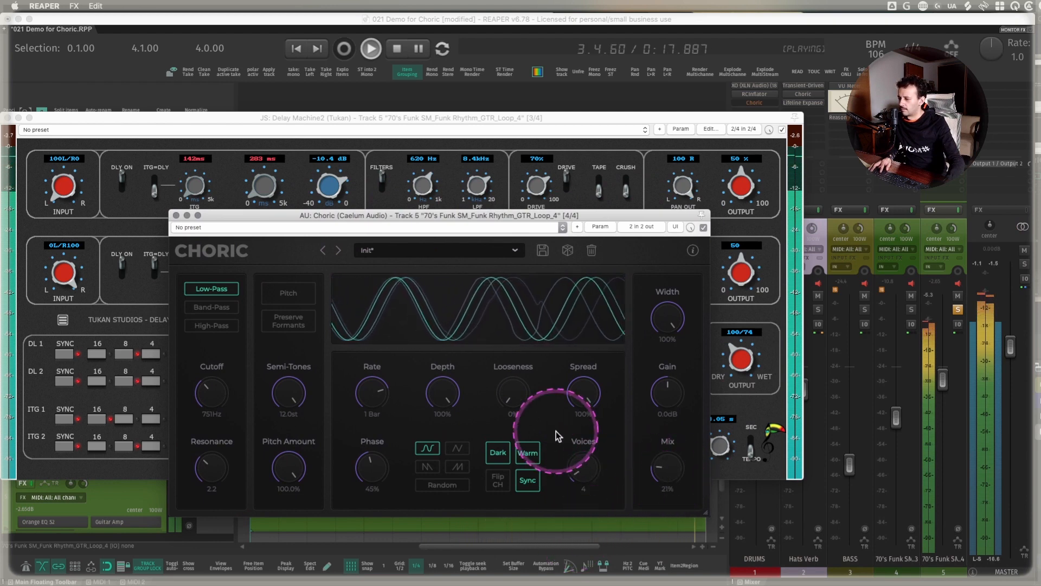
drag(454, 399, 441, 384)
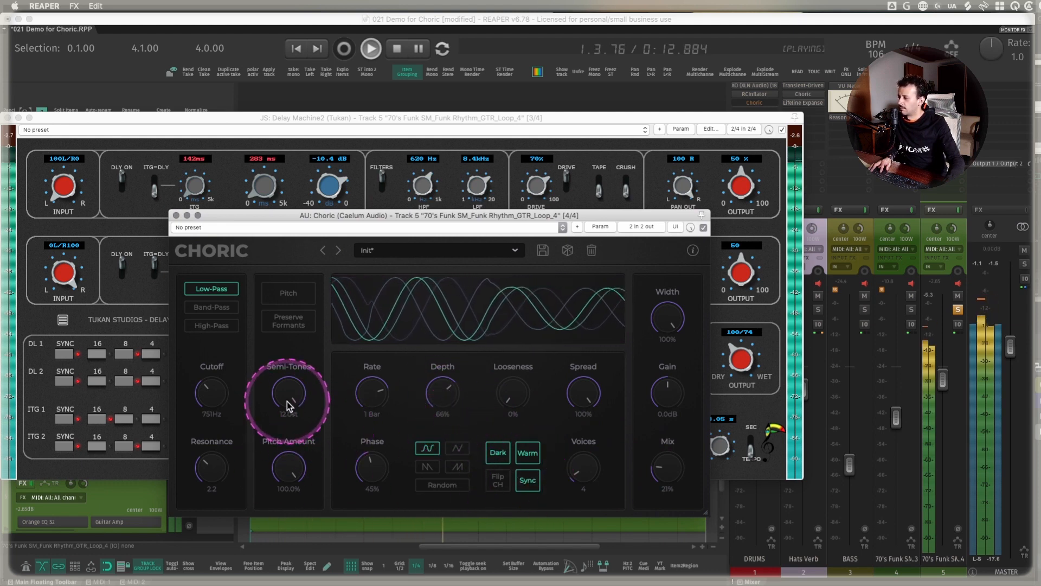
- Enable Pitch in Choric with the mix at 16%, and unsolo the guitar track to hear it with the other tracks
click(287, 298)
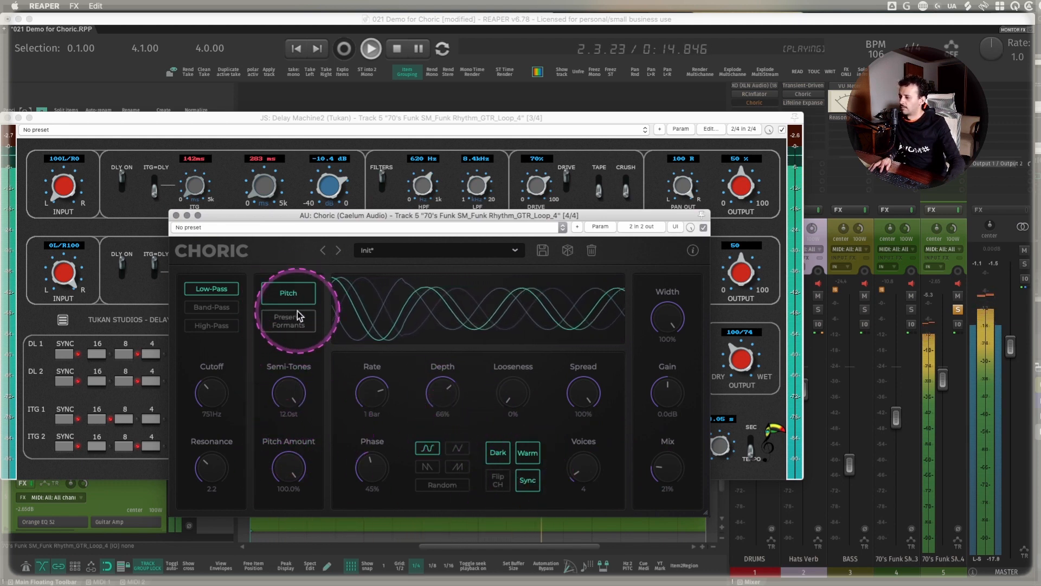
mouse_move(644, 465)
mouse_down()
mouse_move(660, 474)
mouse_move(665, 463)
mouse_up()
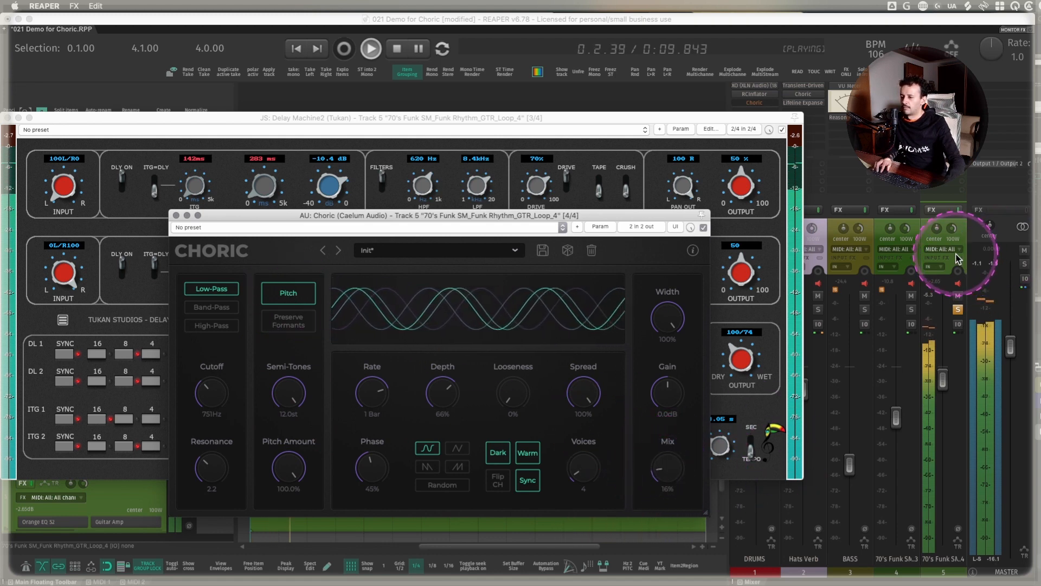
click(962, 227)
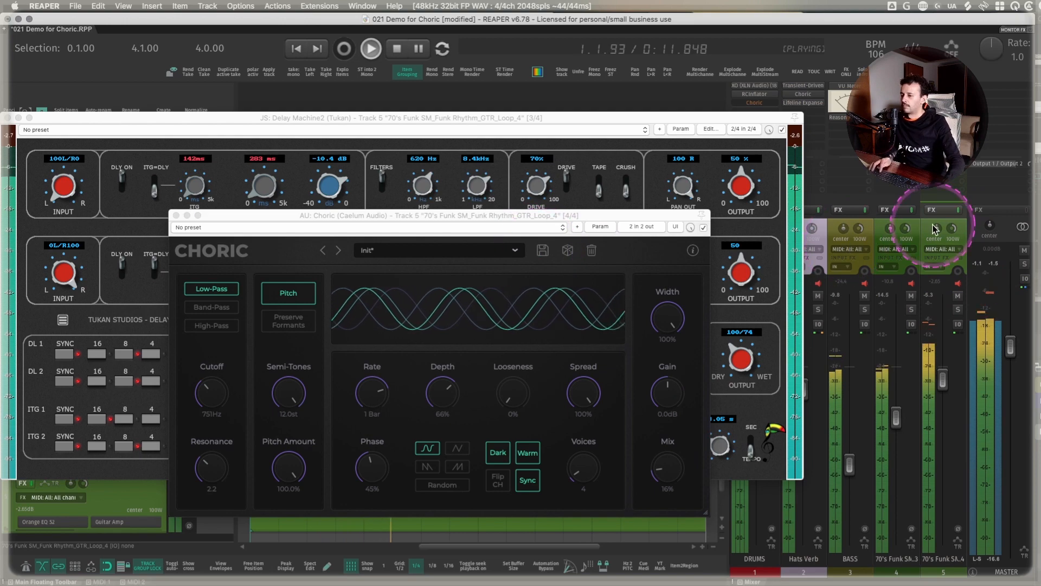
- Stop the full-mix audition and bypass Sphinx on the guitar track, keeping the Violet Envelope Shaper active
click(949, 210)
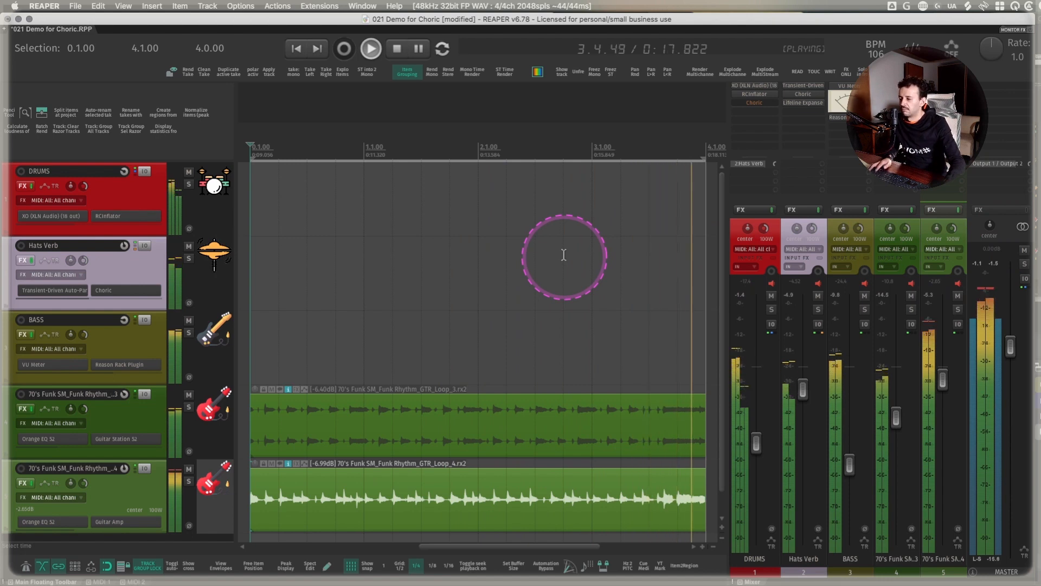
key(space)
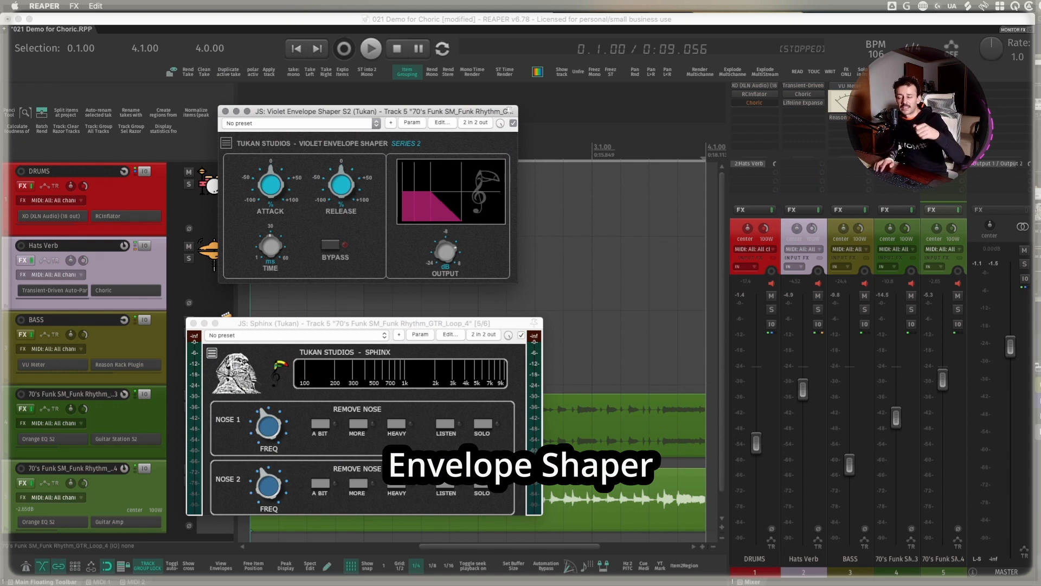
shift+click(944, 120)
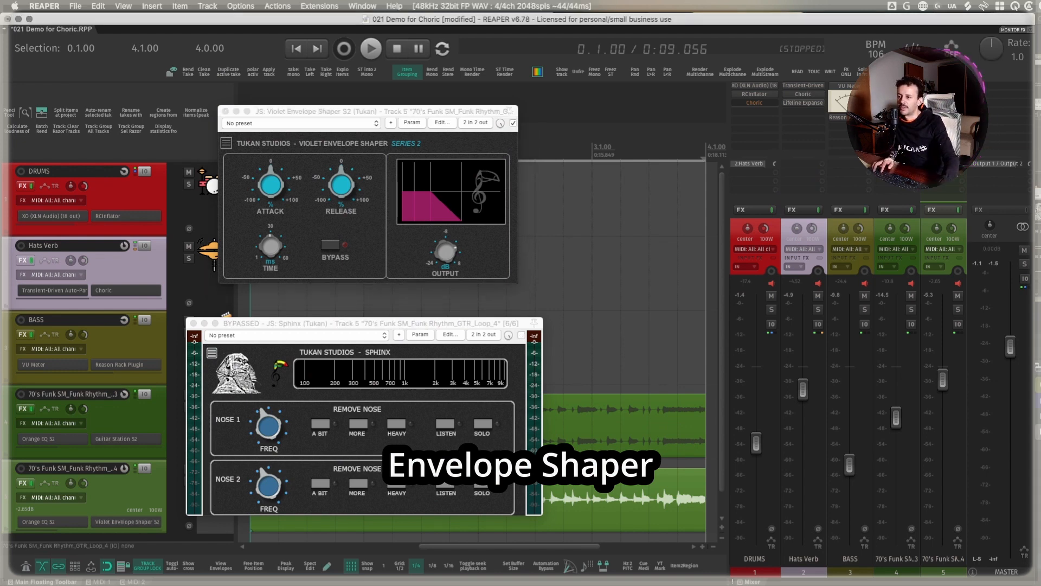
drag(375, 112, 383, 96)
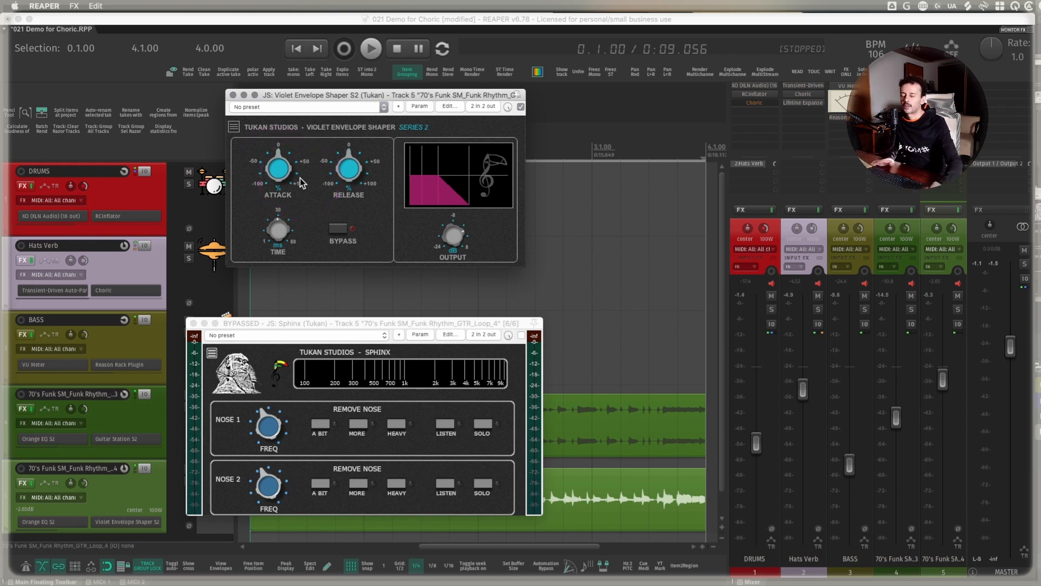
- Play the full mix and raise the Violet Envelope Shaper's attack strongly while lowering its release to the minimum
key(space)
drag(278, 170, 275, 121)
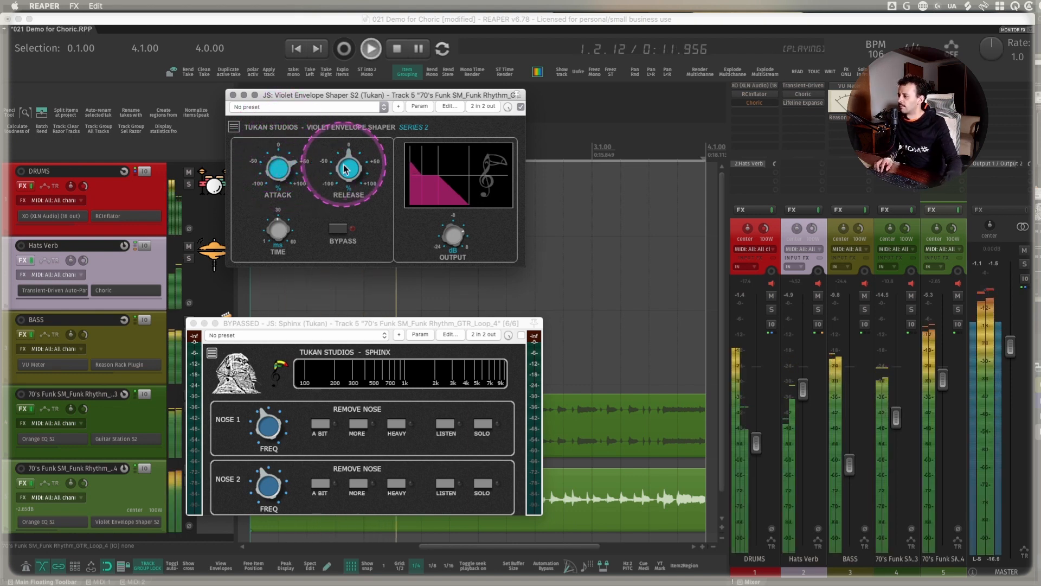
drag(348, 169, 347, 259)
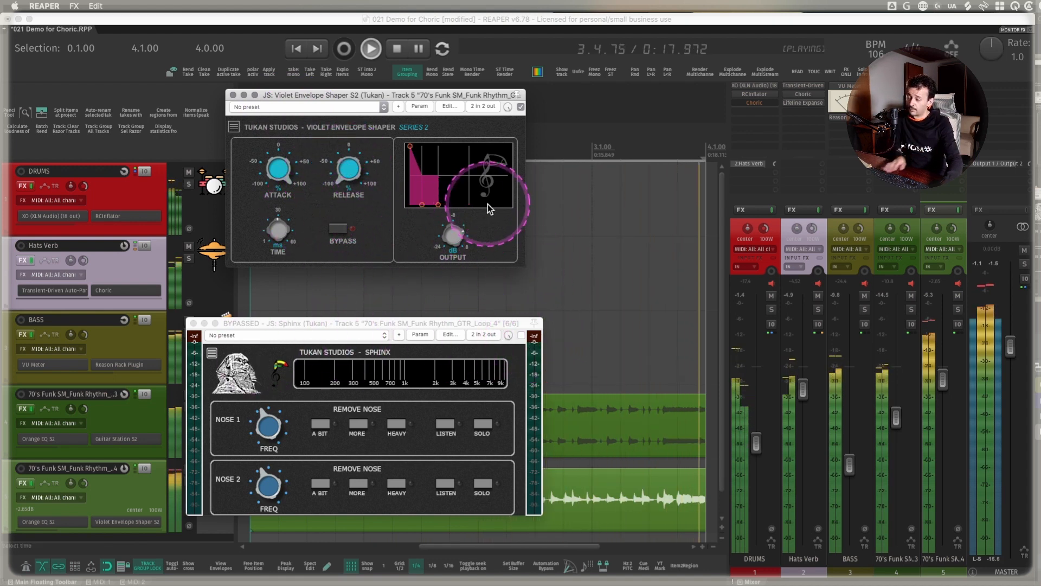
- Solo the second guitar loop track and briefly audition it on its own
click(960, 230)
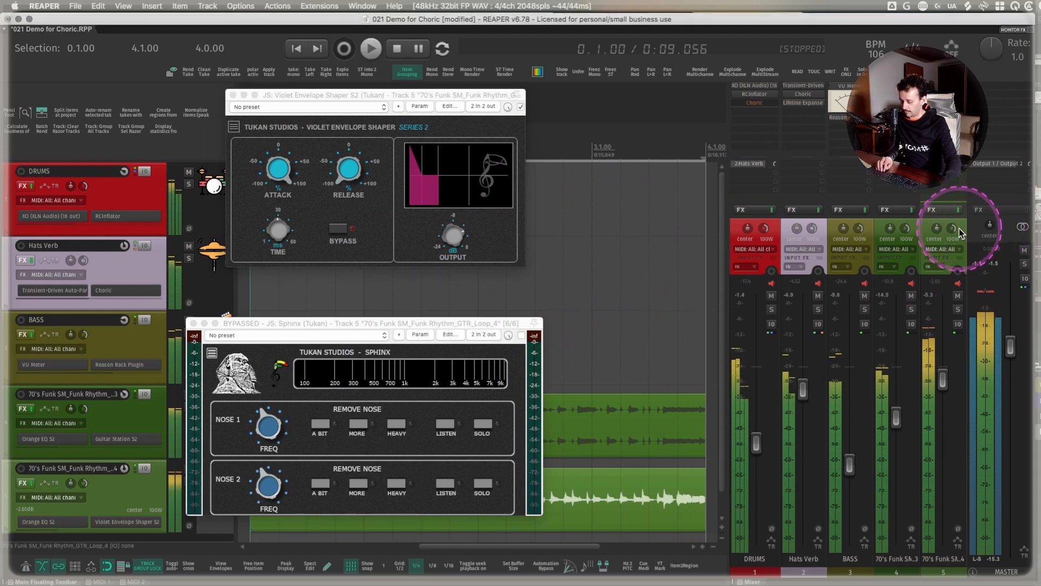
key(s)
key(space)
key(space)
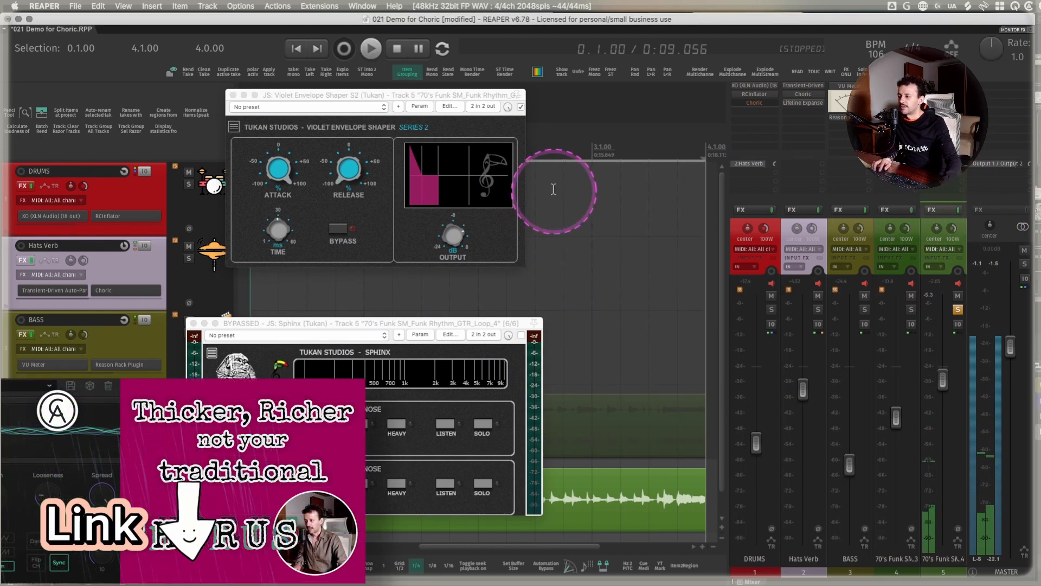
- Play the soloed guitar and reduce the shaper's attack boost and release cut to more moderate amounts
key(space)
drag(280, 170, 284, 215)
drag(348, 170, 352, 132)
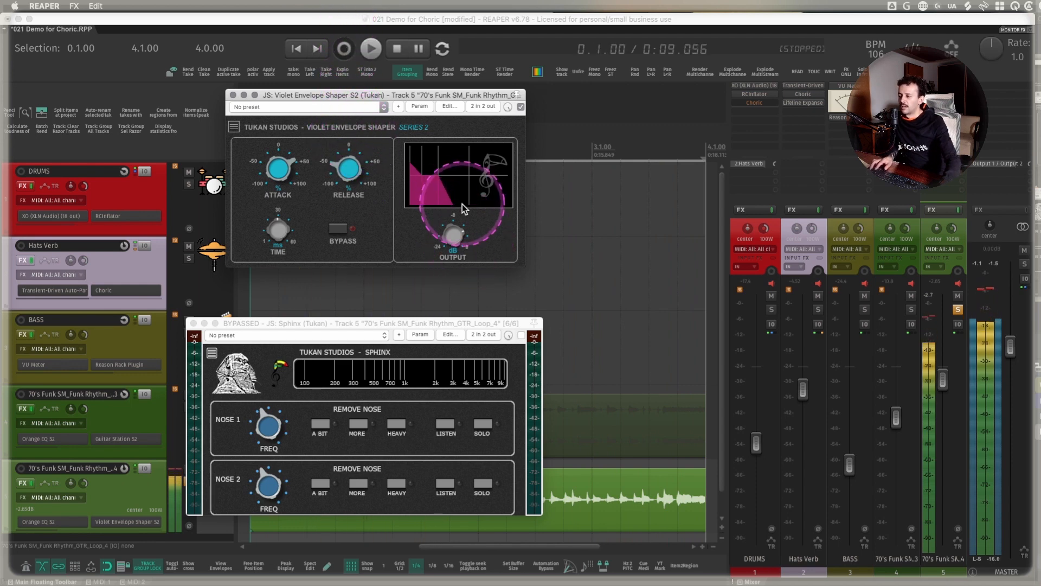
key(space)
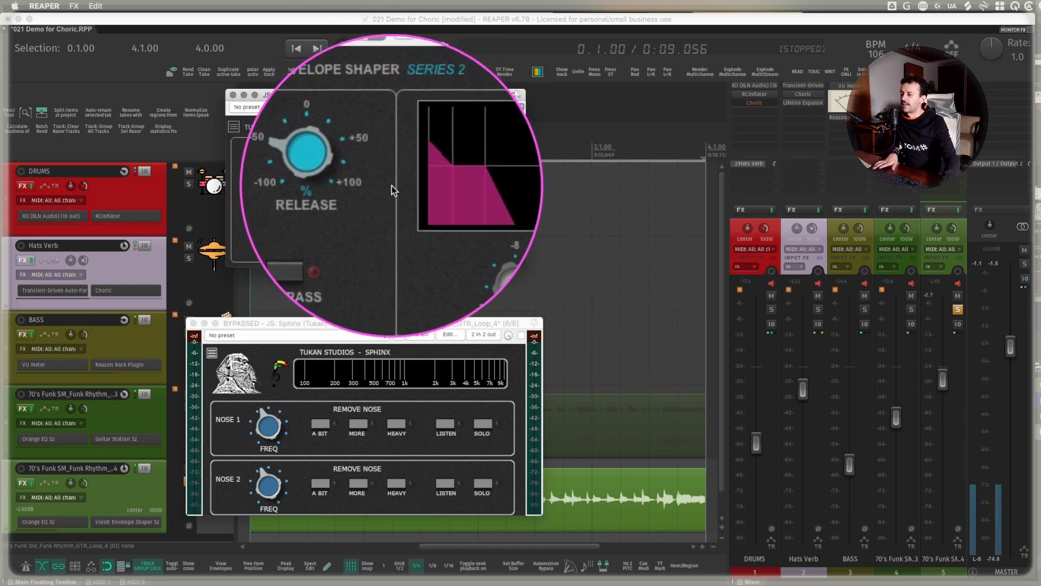
- Reshape attack, time and release with the handles in the shaper's envelope graph, and audition the guitar with release near -29%
mouse_move(454, 206)
mouse_down()
mouse_move(475, 205)
mouse_move(463, 206)
mouse_up()
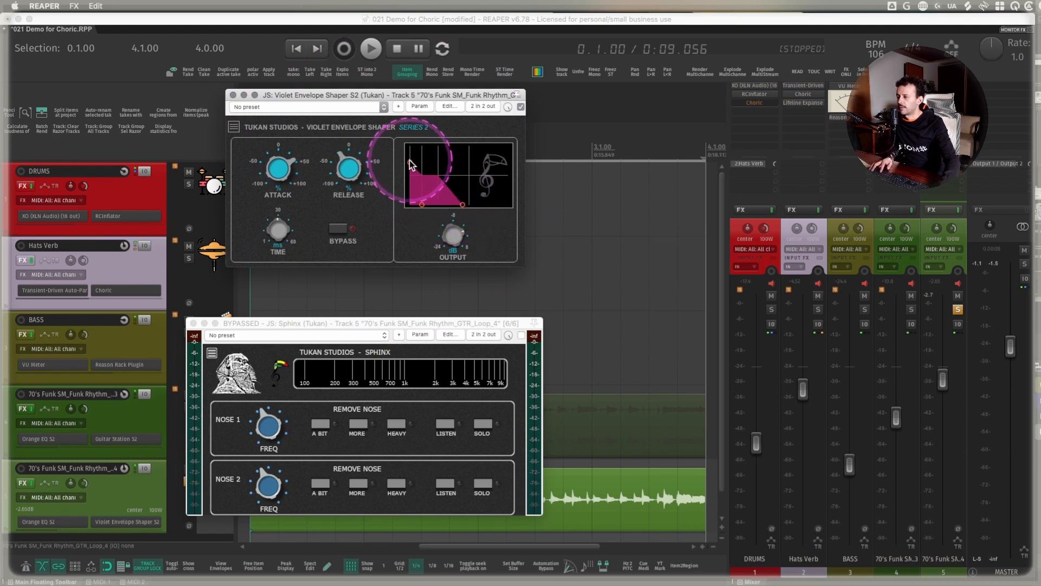
drag(409, 162, 410, 165)
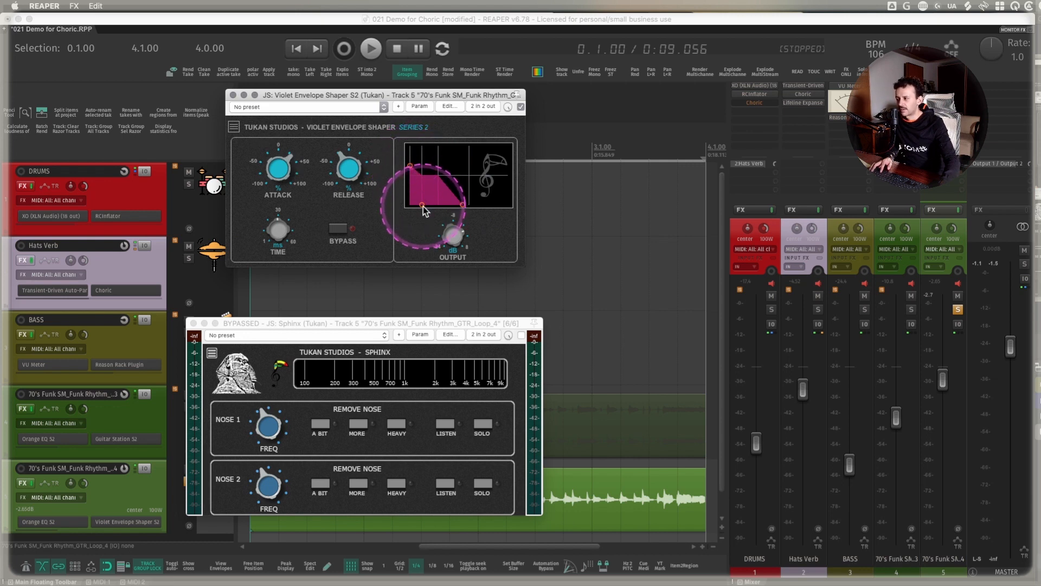
mouse_move(425, 206)
mouse_down()
mouse_move(437, 208)
mouse_move(419, 209)
mouse_move(428, 209)
mouse_up()
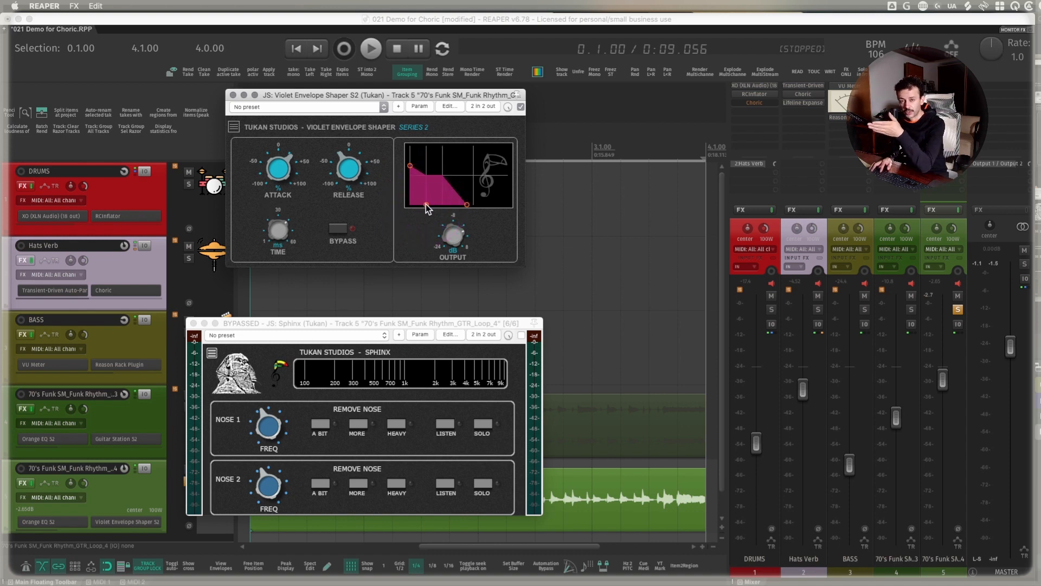
mouse_move(467, 205)
mouse_down()
mouse_move(427, 204)
mouse_move(467, 203)
mouse_up()
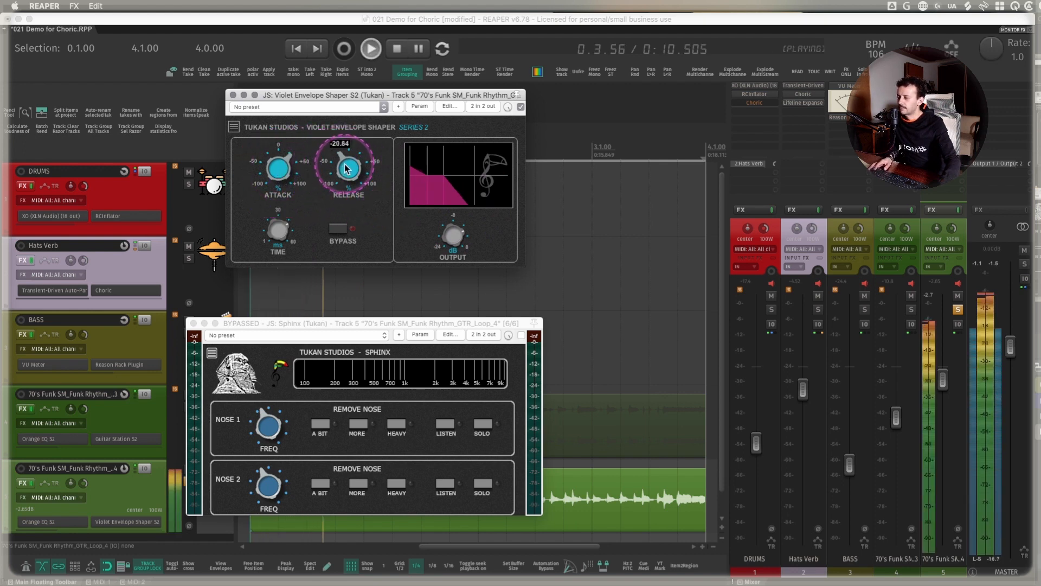
key(space)
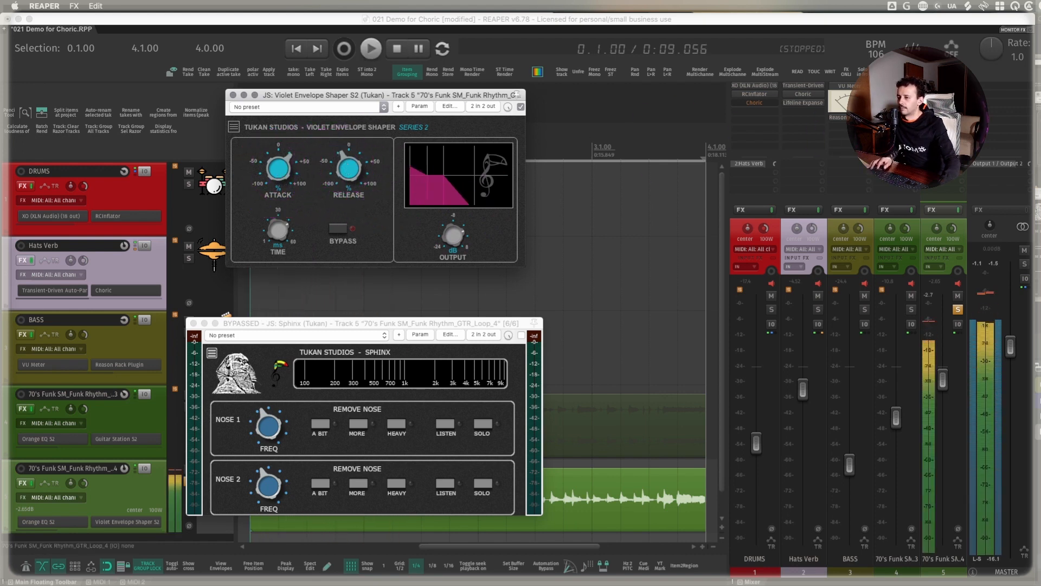
- Turn off Pitch in the guitar track's Choric, close the plugin and audition the soloed loop
click(957, 119)
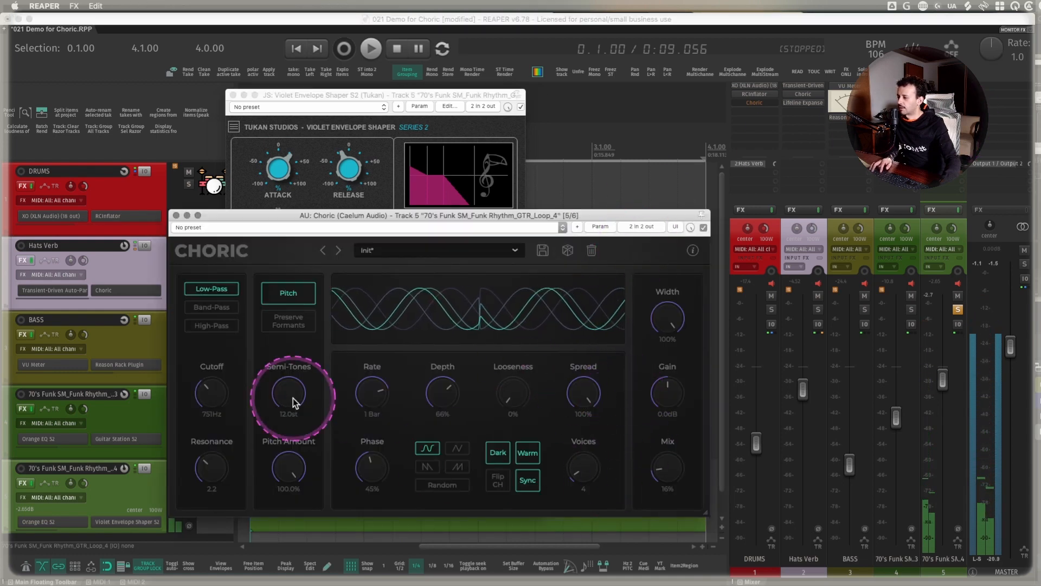
click(293, 298)
click(176, 215)
key(space)
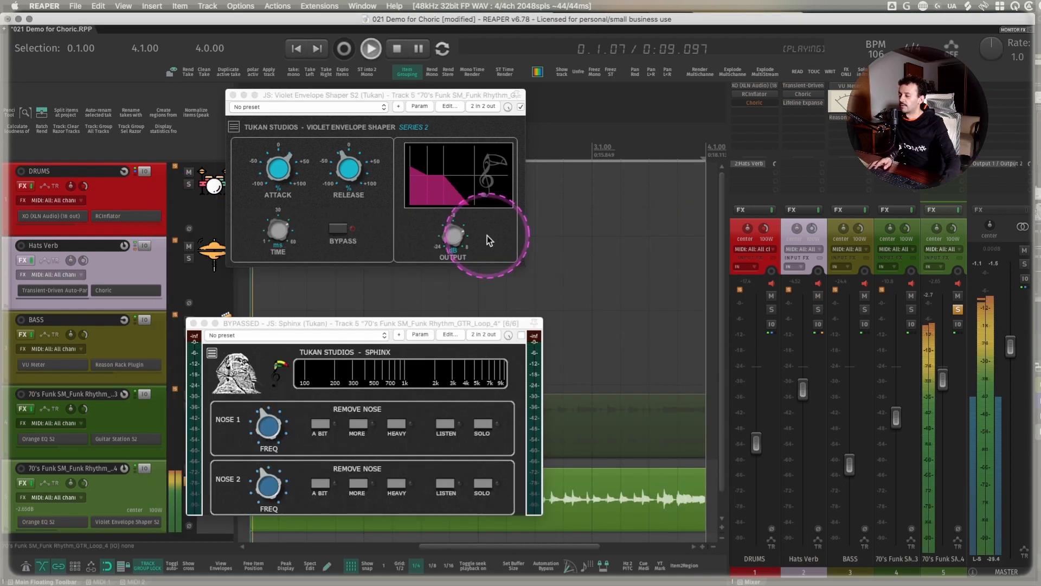
key(space)
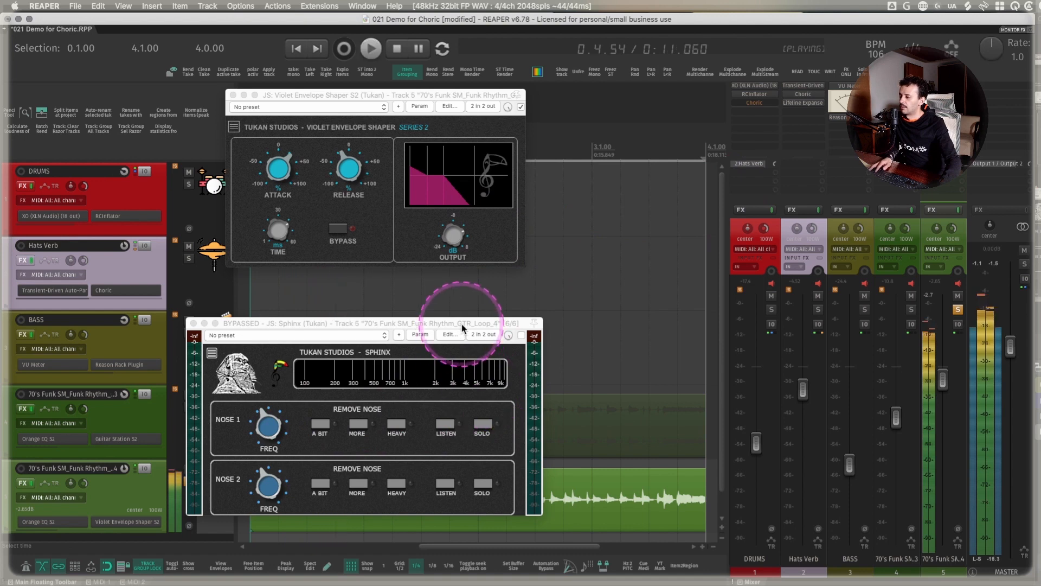
- Enable Sphinx, move it up to third place in the guitar track's effects chain and reopen its window
shift+click(952, 128)
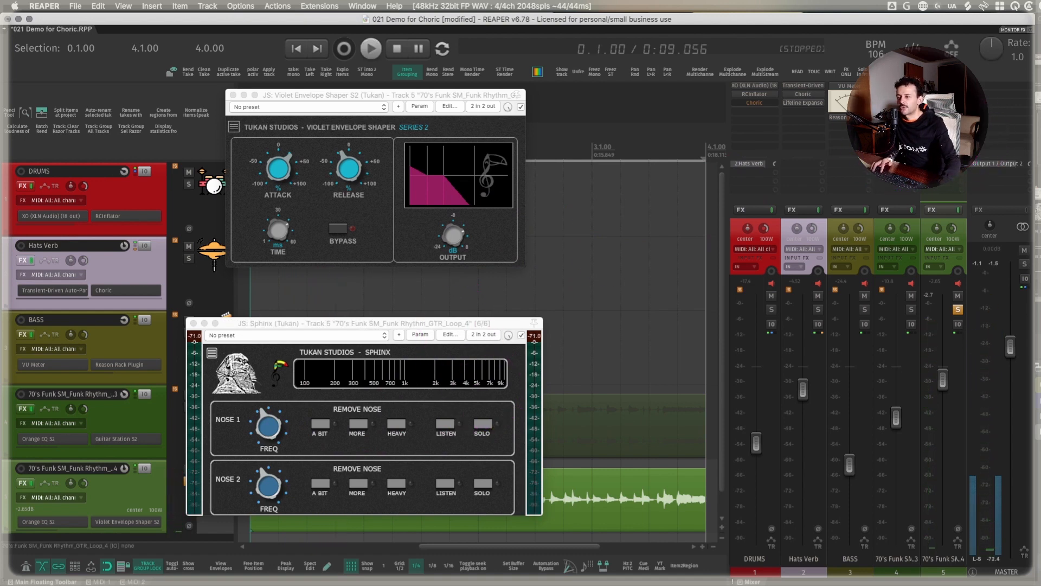
click(953, 128)
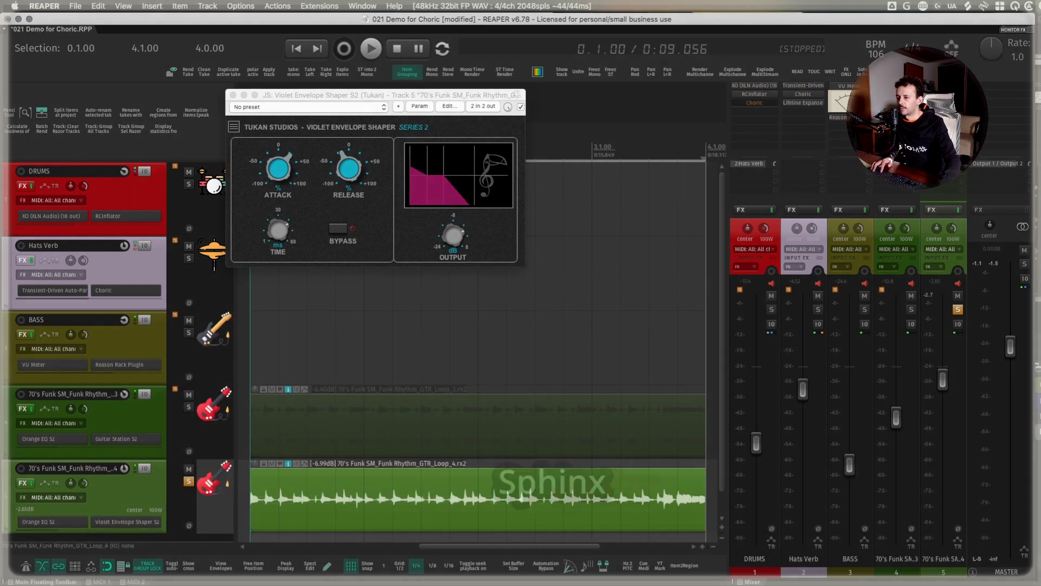
click(953, 128)
drag(389, 325, 395, 296)
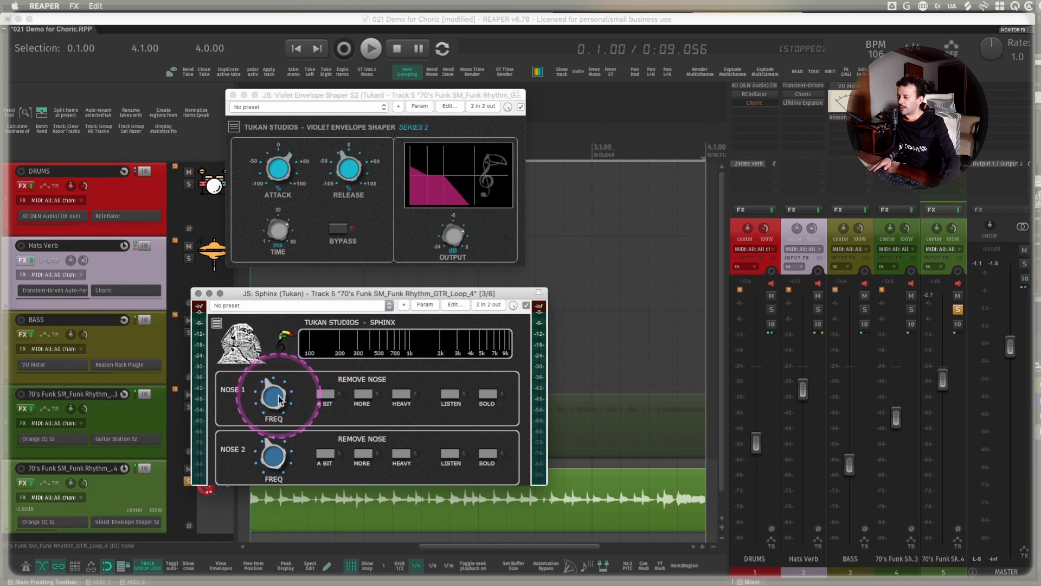
- Play the guitar and apply Sphinx's A Bit removal on Nose 1 with the frequency at about 1 kHz
key(space)
mouse_move(276, 394)
mouse_down()
mouse_move(326, 390)
mouse_move(293, 380)
mouse_move(258, 390)
mouse_move(262, 400)
mouse_up()
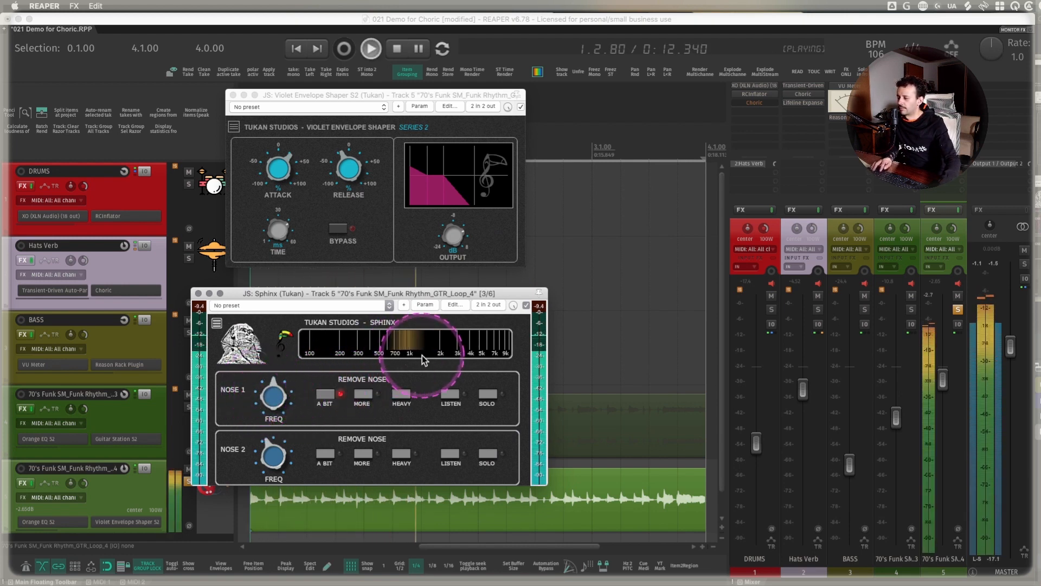
key(space)
click(946, 112)
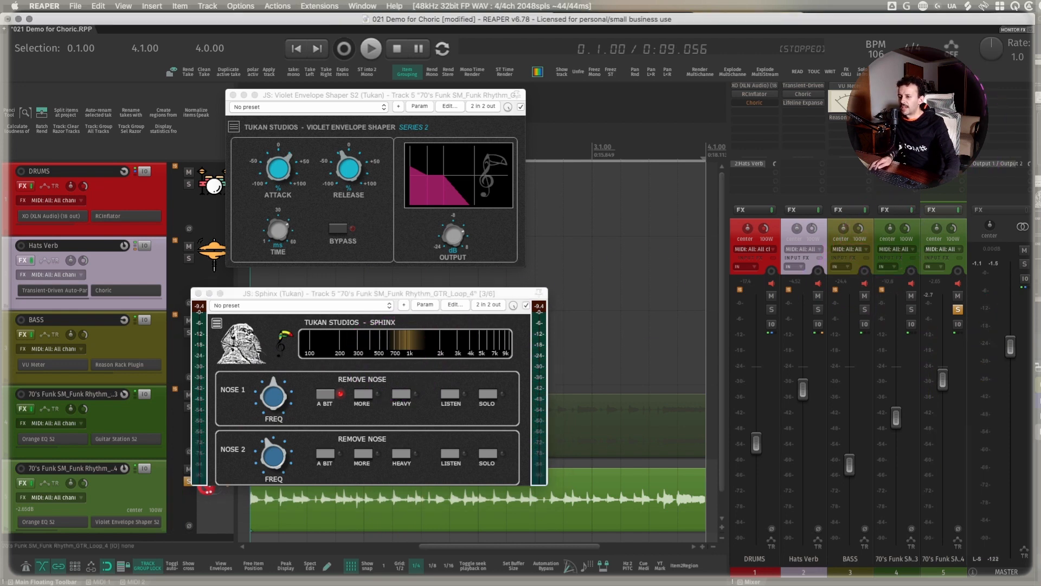
- Activate delta solo on Sphinx and switch off Nose 1's A Bit removal to compare the difference signal
click(530, 319)
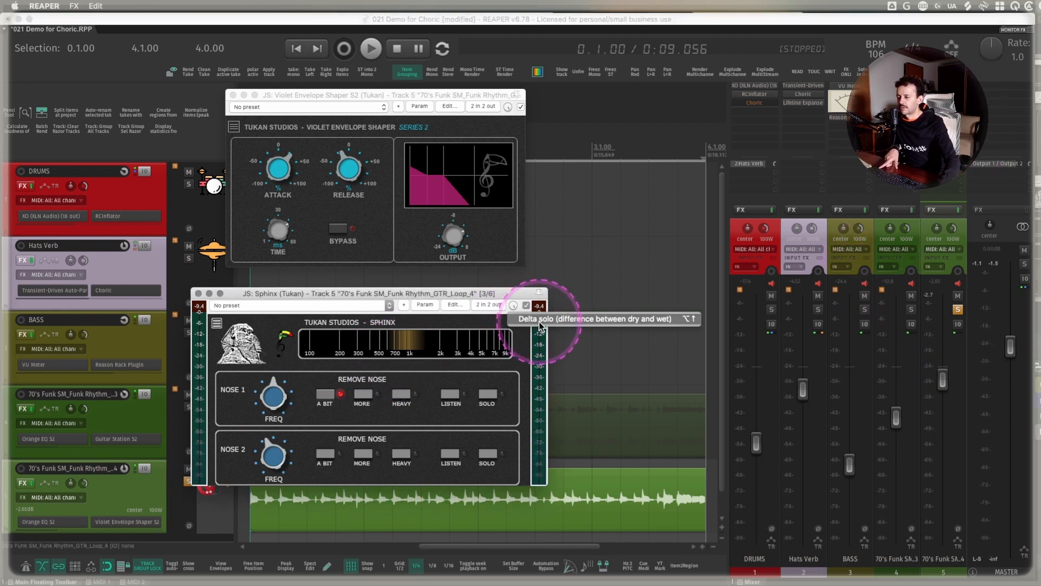
click(513, 306)
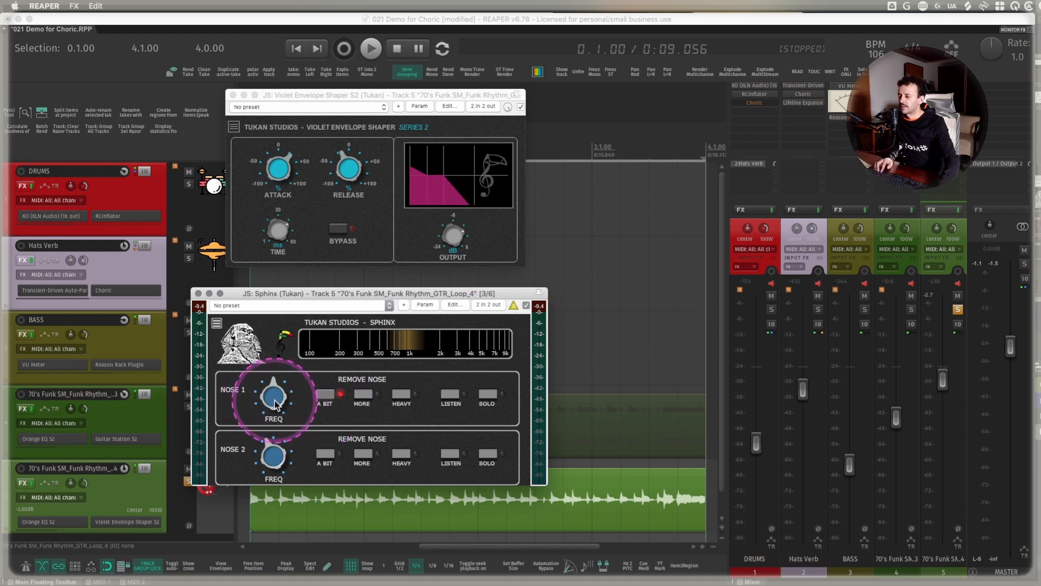
mouse_move(275, 393)
mouse_down()
mouse_move(274, 403)
mouse_move(279, 394)
mouse_up()
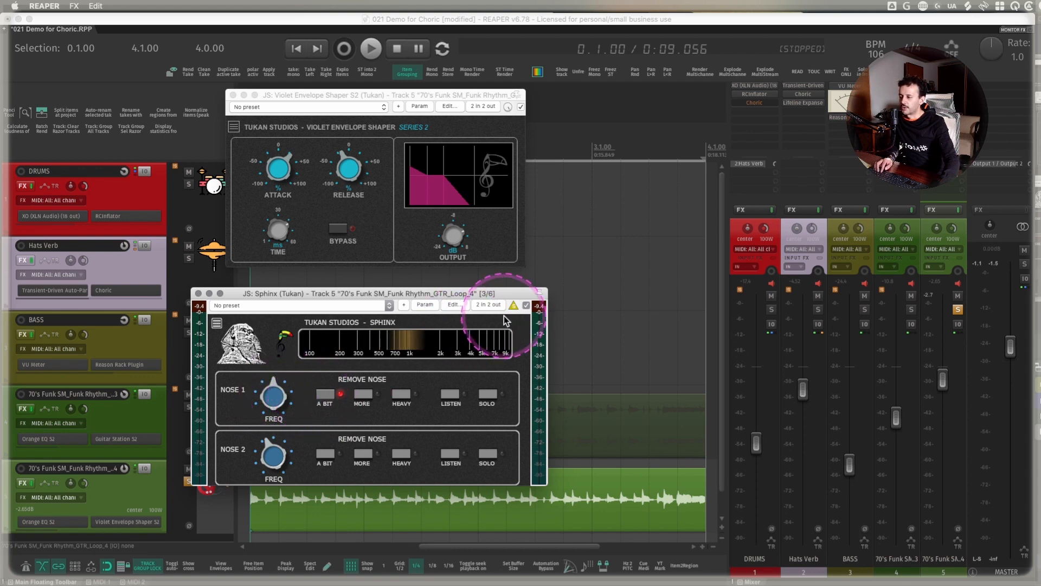
click(327, 394)
key(space)
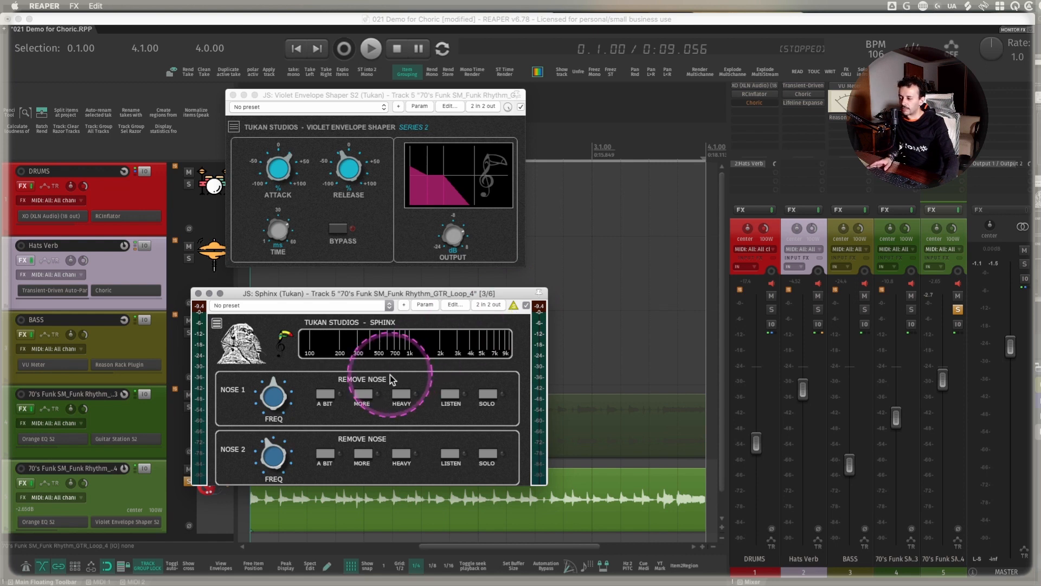
- Turn A Bit back on while listening to the delta signal, adjust Nose 1's frequency and switch its removal to More
click(326, 394)
key(space)
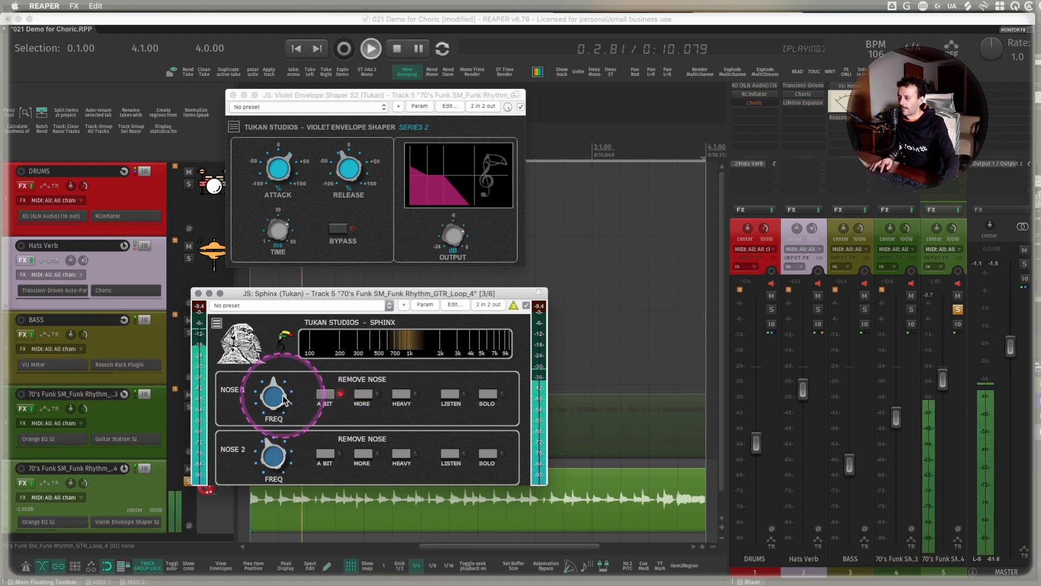
mouse_move(284, 400)
mouse_down()
mouse_move(274, 378)
mouse_move(268, 401)
mouse_up()
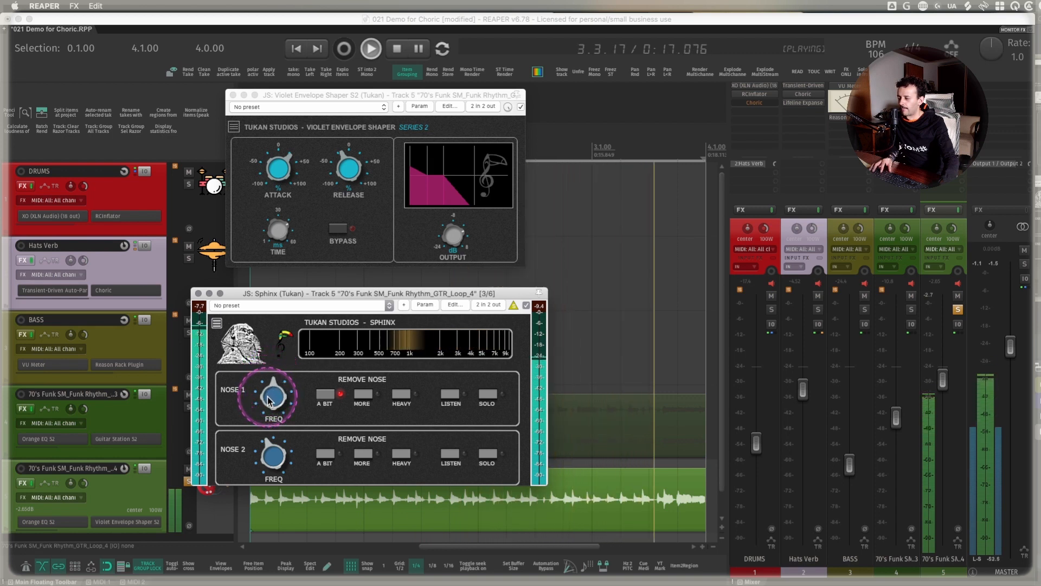
click(362, 397)
click(274, 395)
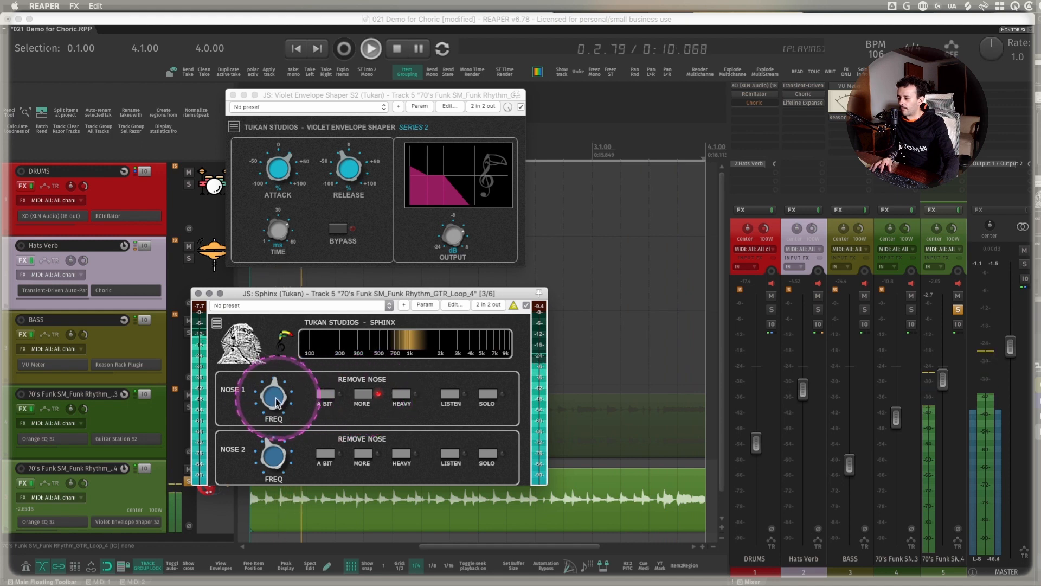
click(372, 402)
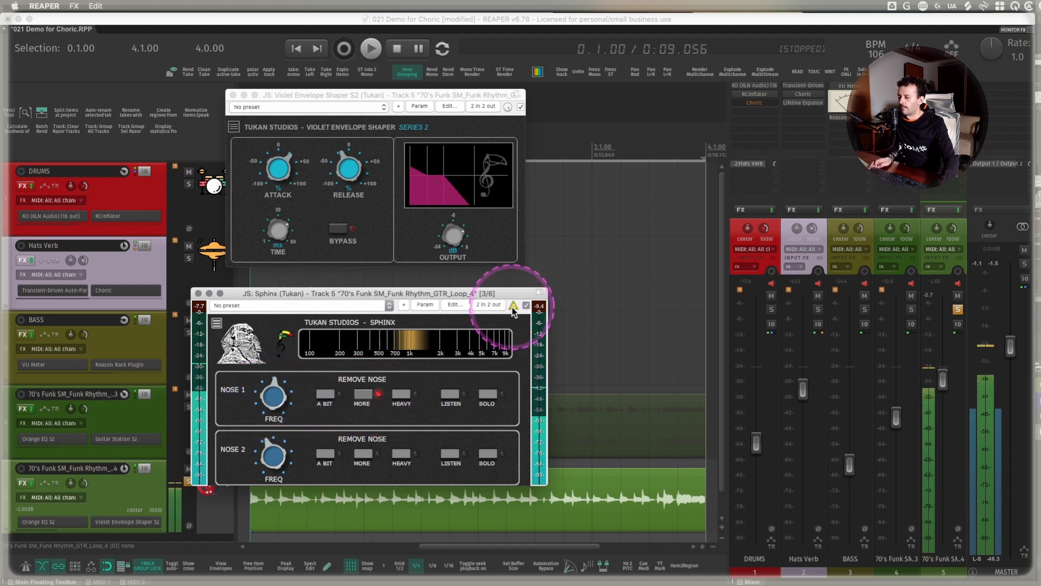
- Use Nose 1's Listen and Solo modes to tune its frequency slightly above 1 kHz, and switch Solo off
key(space)
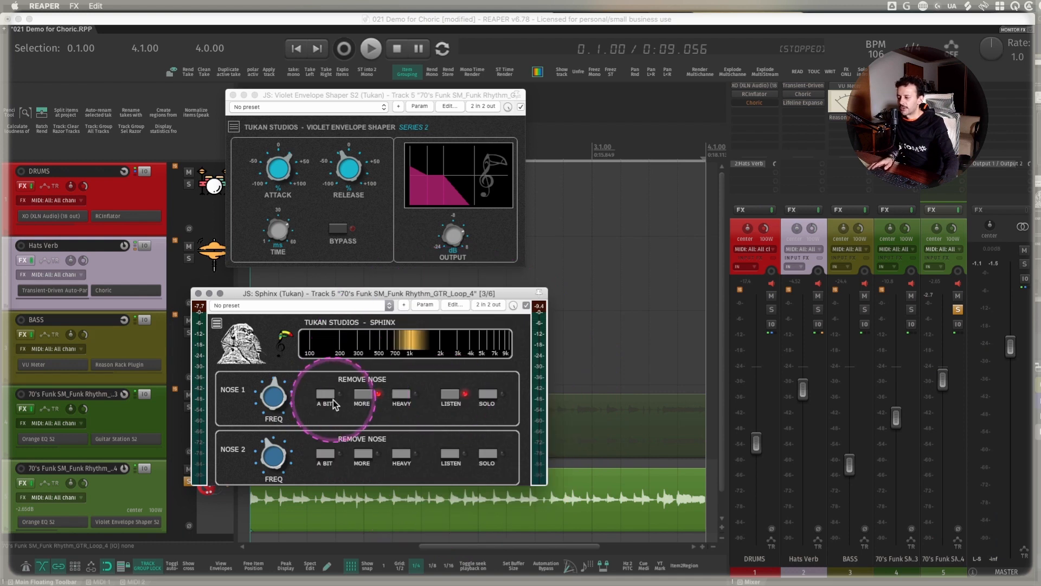
key(space)
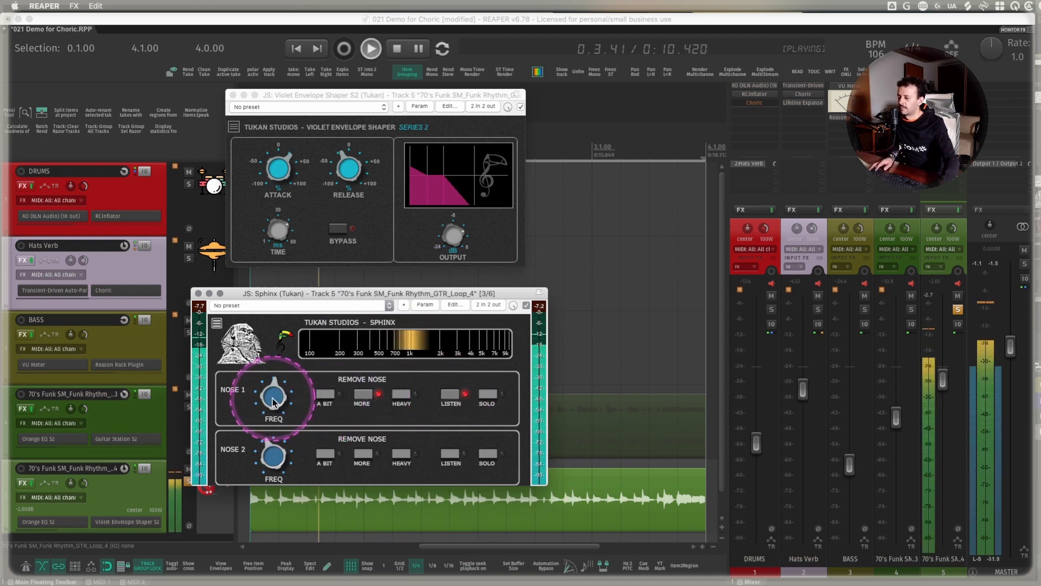
drag(273, 398, 274, 395)
click(487, 393)
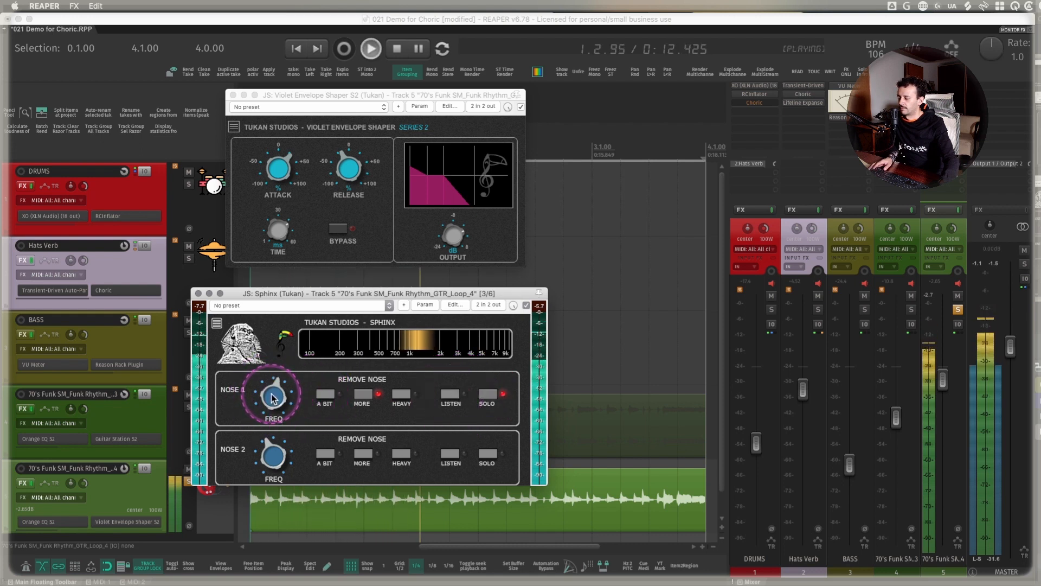
click(463, 401)
drag(269, 397, 271, 396)
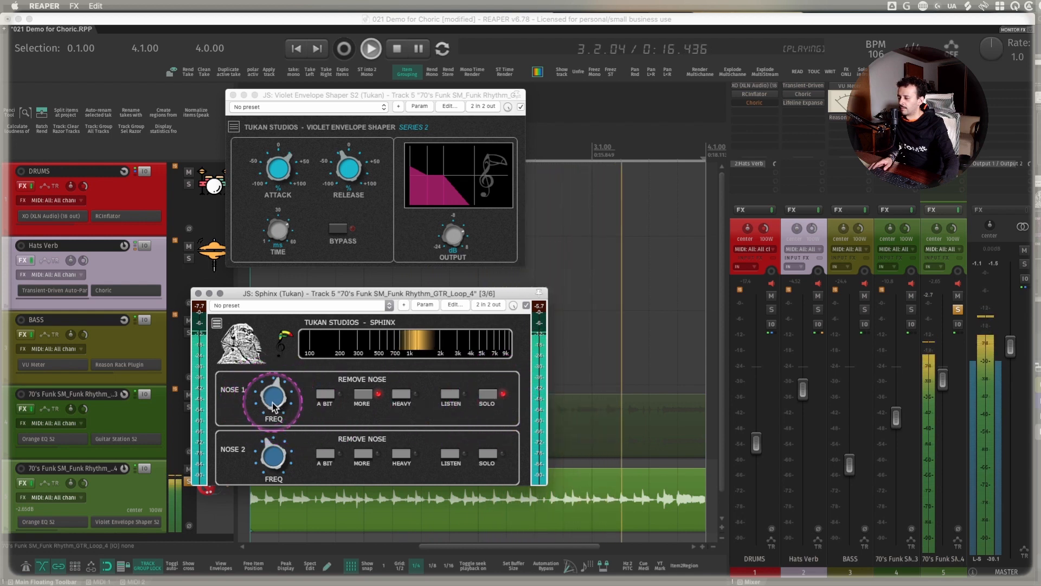
click(487, 398)
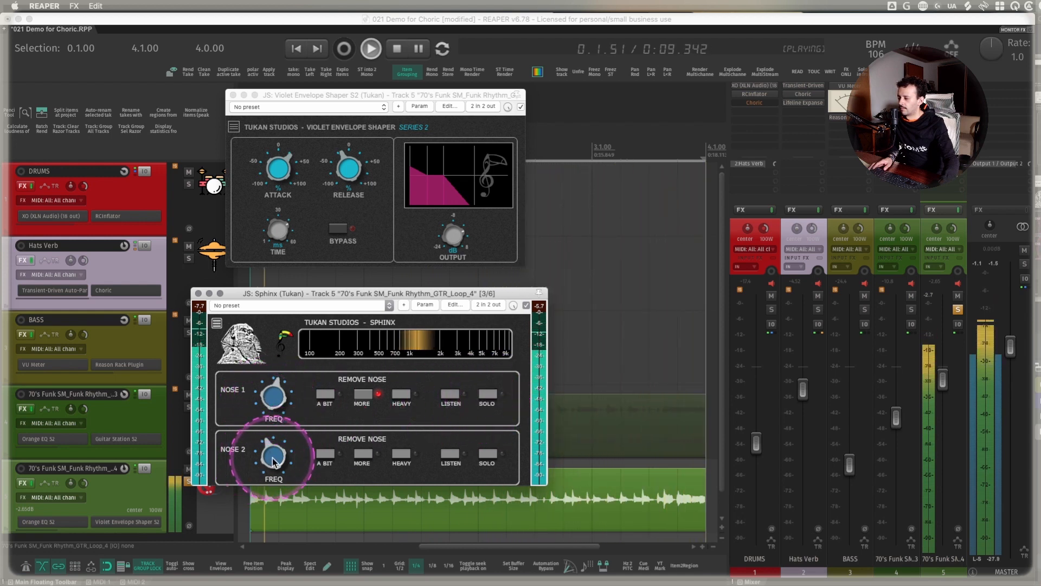
- Apply A Bit removal on Sphinx's Nose 2 with the frequency at about 4 kHz, and compare by bypassing and re-enabling the plugin
click(324, 454)
drag(271, 446, 270, 441)
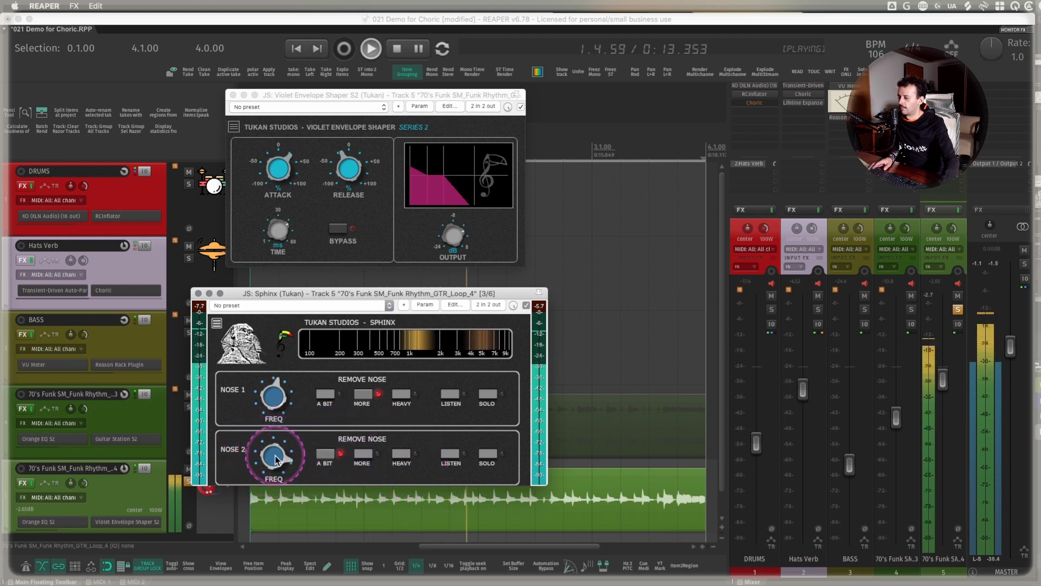
click(526, 305)
click(526, 305)
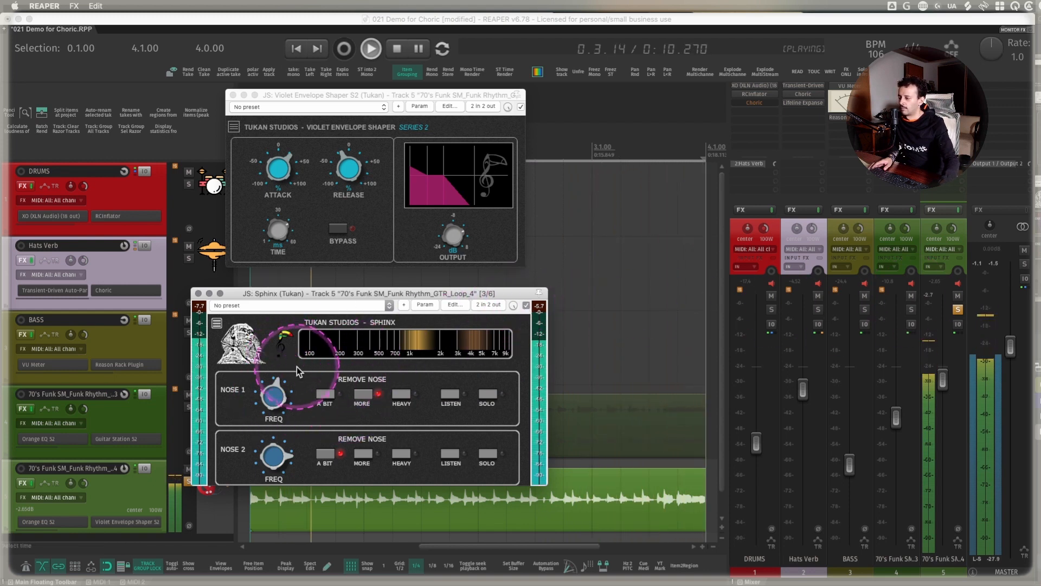
- Strengthen Sphinx's removal to Heavy on Nose 1 and More on Nose 2, and stop playback
click(401, 395)
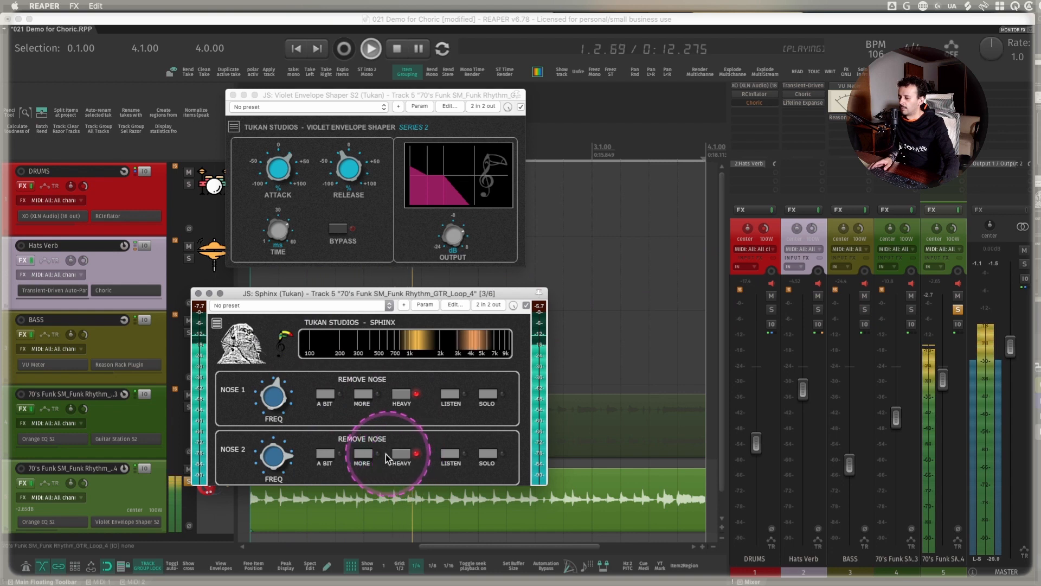
click(363, 454)
key(space)
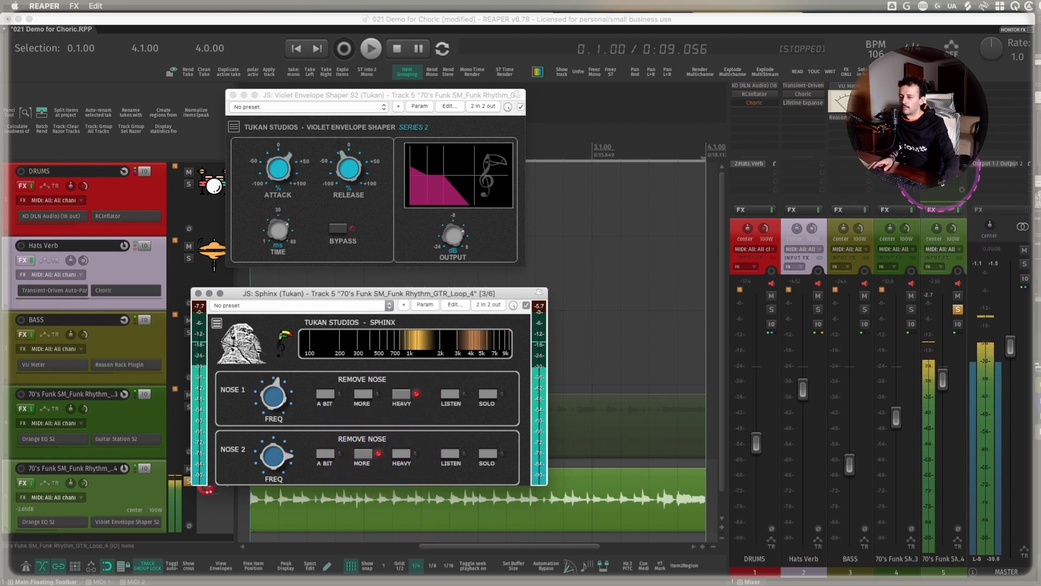
- Unsolo guitar track 5, play the full mix and lower that track's volume to about -5.5 dB
click(916, 122)
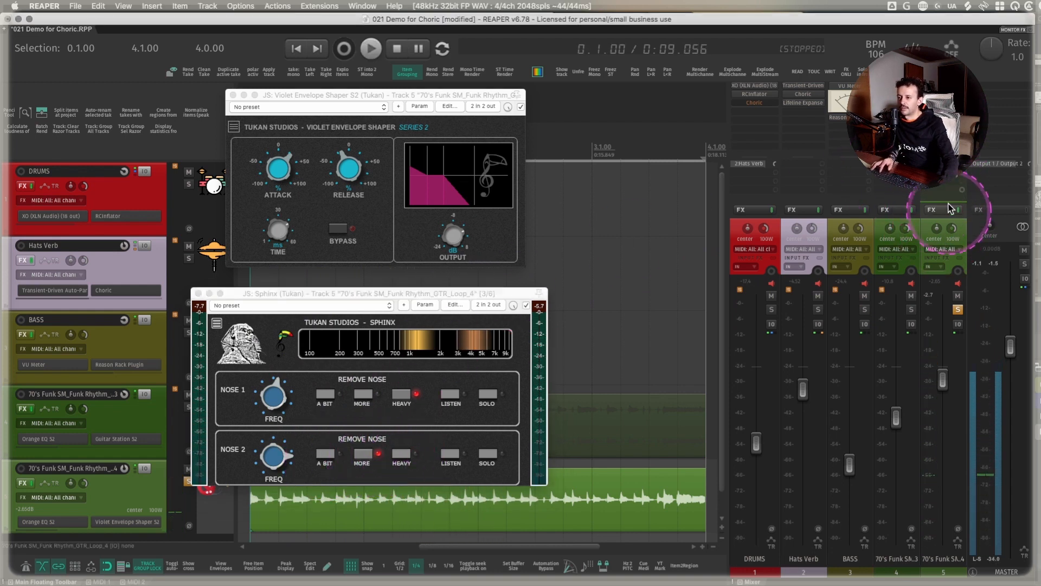
key(space)
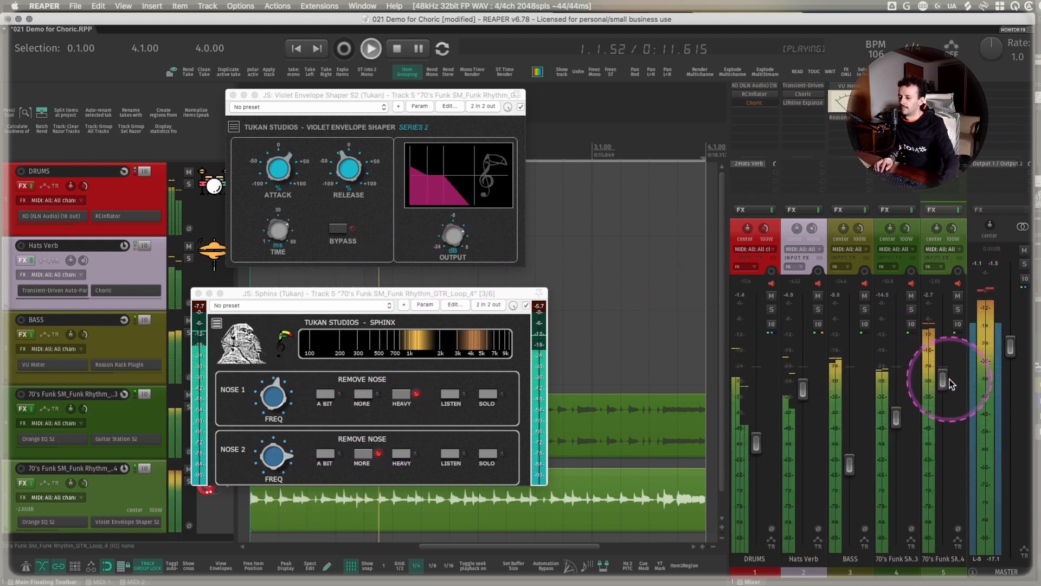
drag(949, 384, 949, 397)
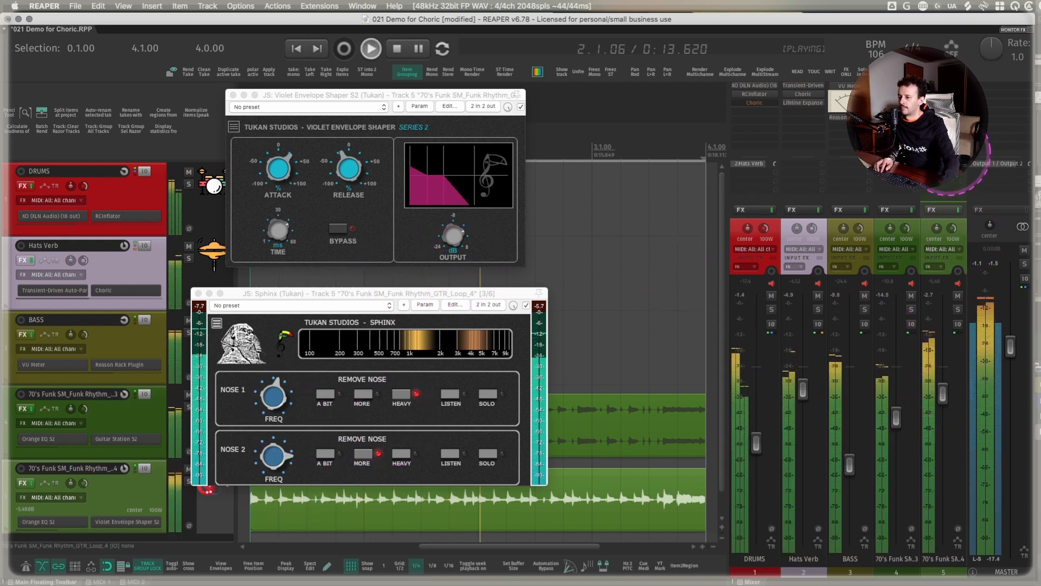
- Reduce the Mix of Choric on guitar track 5 to 5% and close the plugin window
click(942, 129)
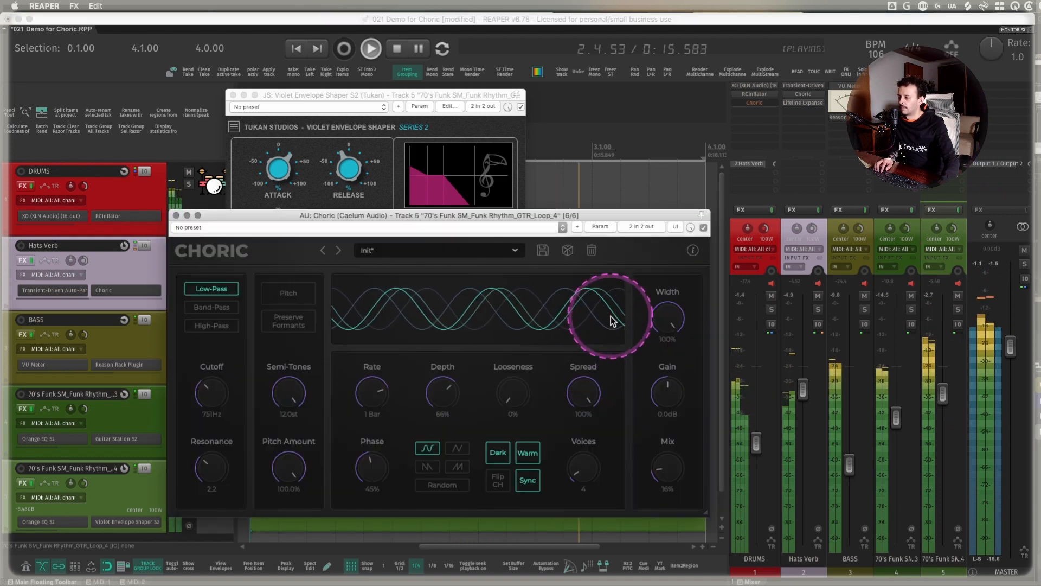
mouse_move(666, 479)
mouse_down()
mouse_move(668, 463)
mouse_move(668, 474)
mouse_up()
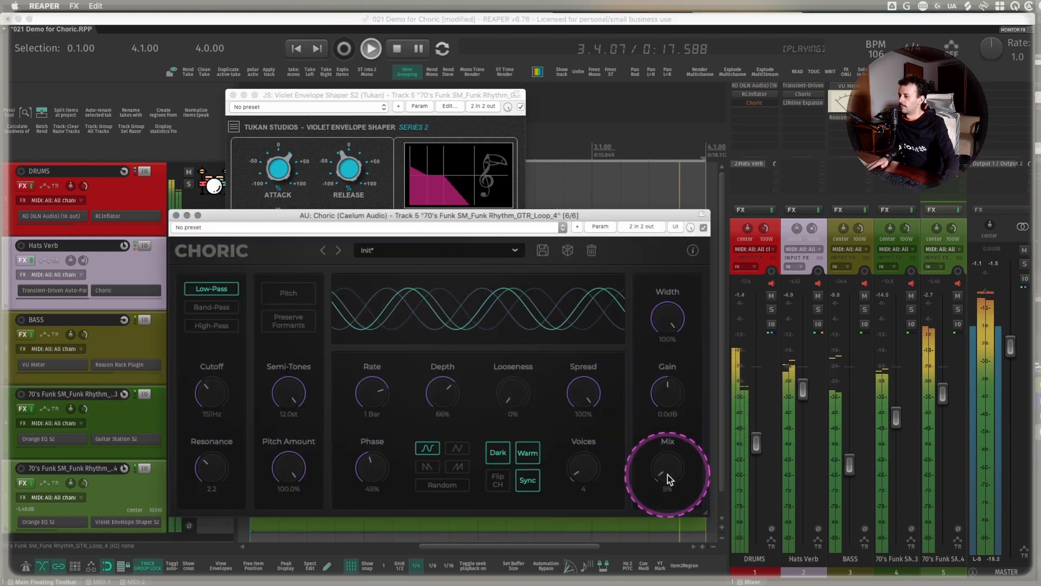
key(Escape)
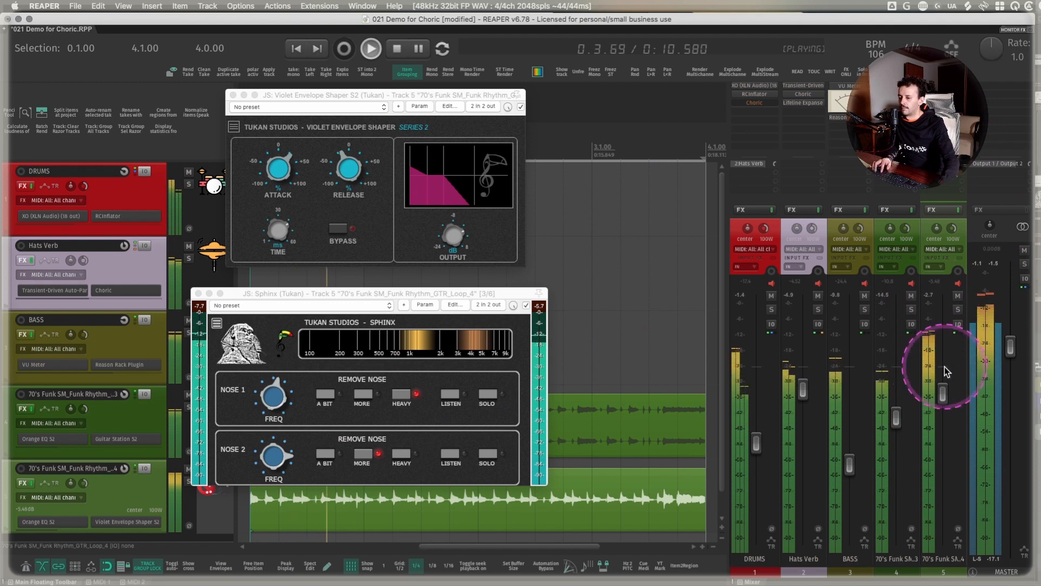
- Rebalance the mix by lowering guitar track 5 and raising the drums, Hats Verb, bass and guitar track 4 volumes, and stop playback
drag(943, 396, 943, 404)
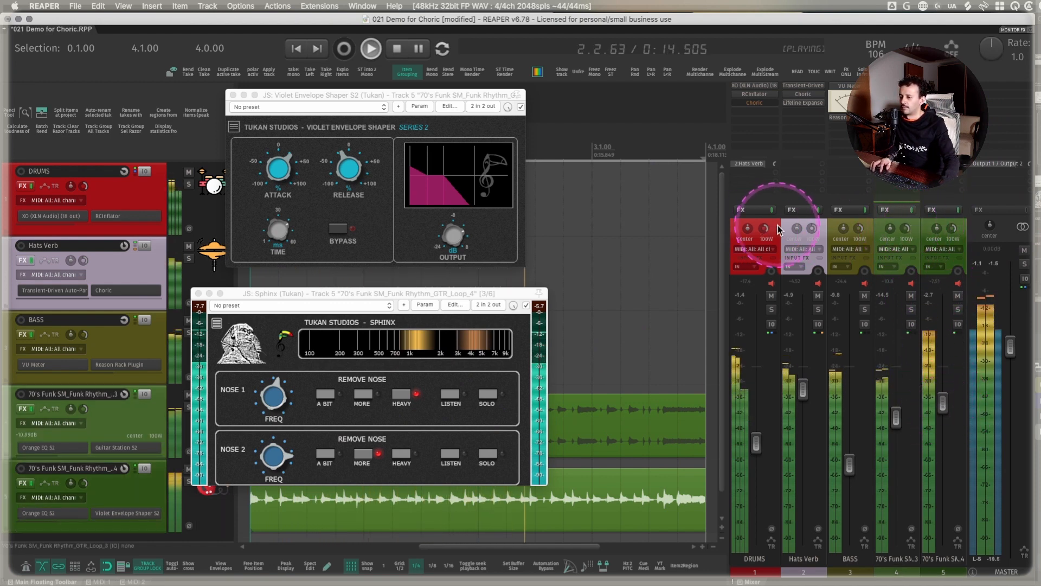
drag(803, 388, 803, 367)
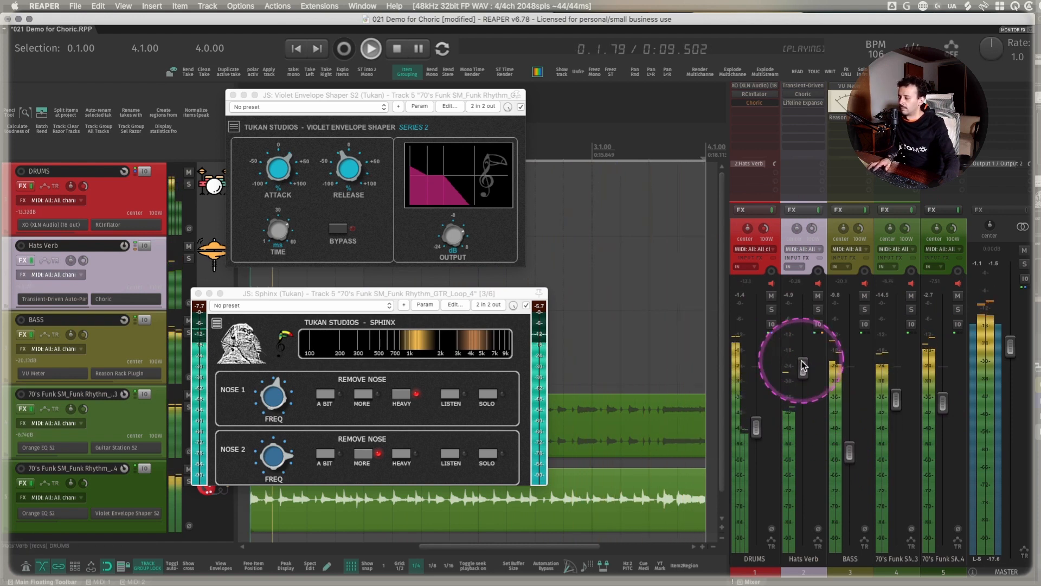
key(space)
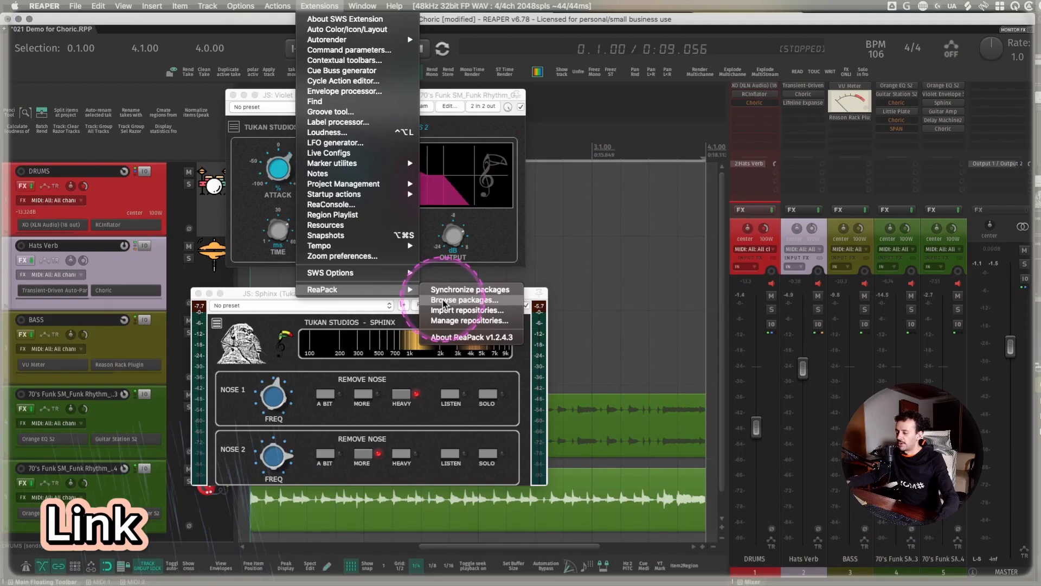
- Browse the ReaPack packages filtered by "tukan" and look through the list of Tukan Studios effects
click(445, 301)
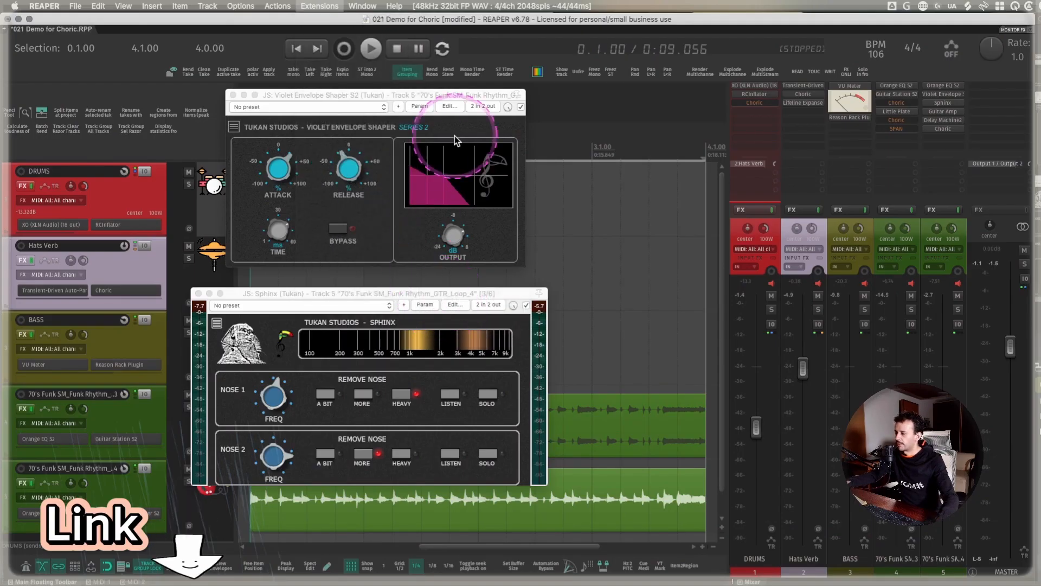
text(tukan)
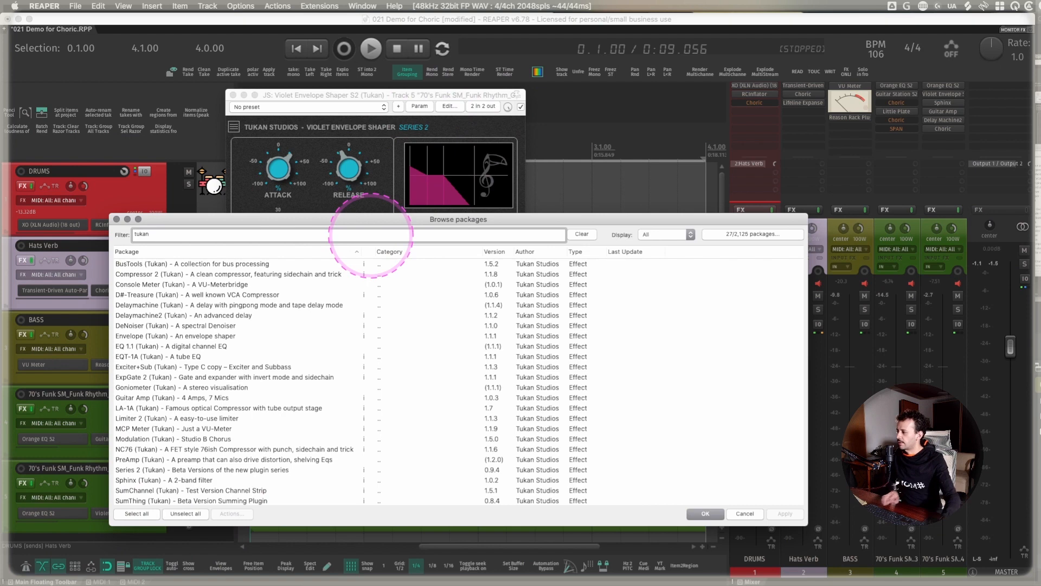
scroll(299, 320, down, 3)
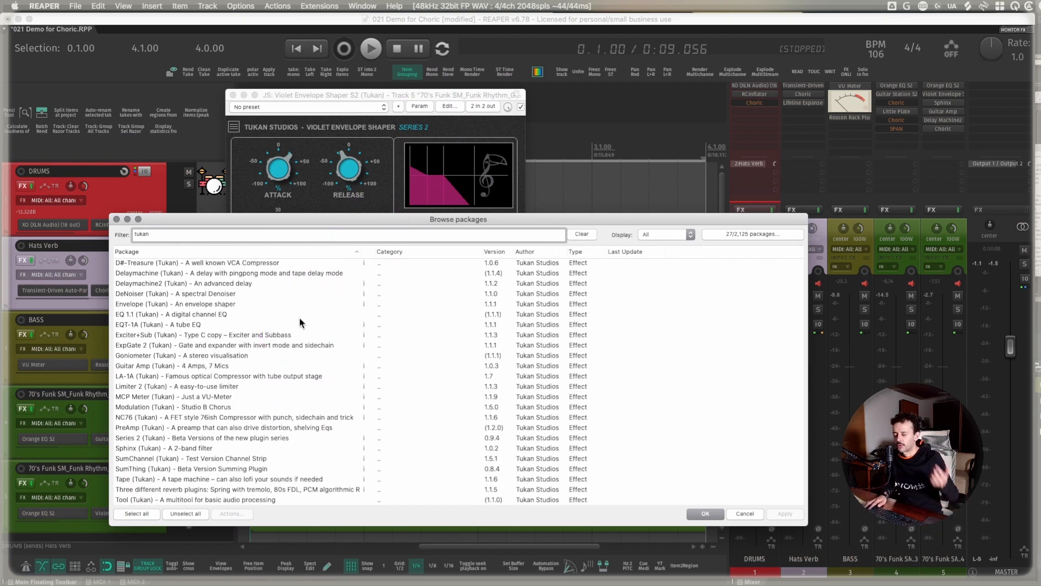
scroll(230, 346, down, 2)
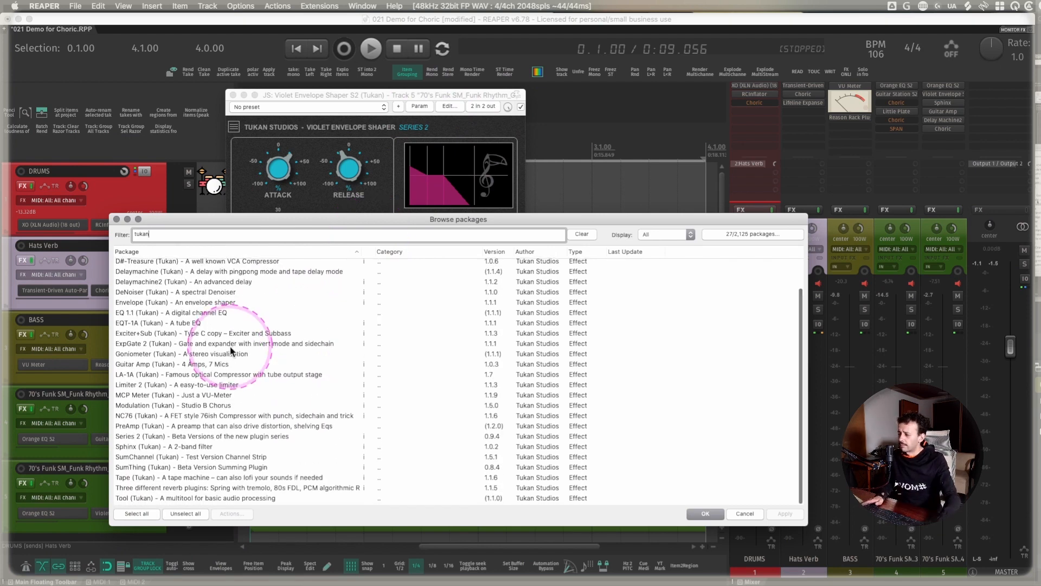